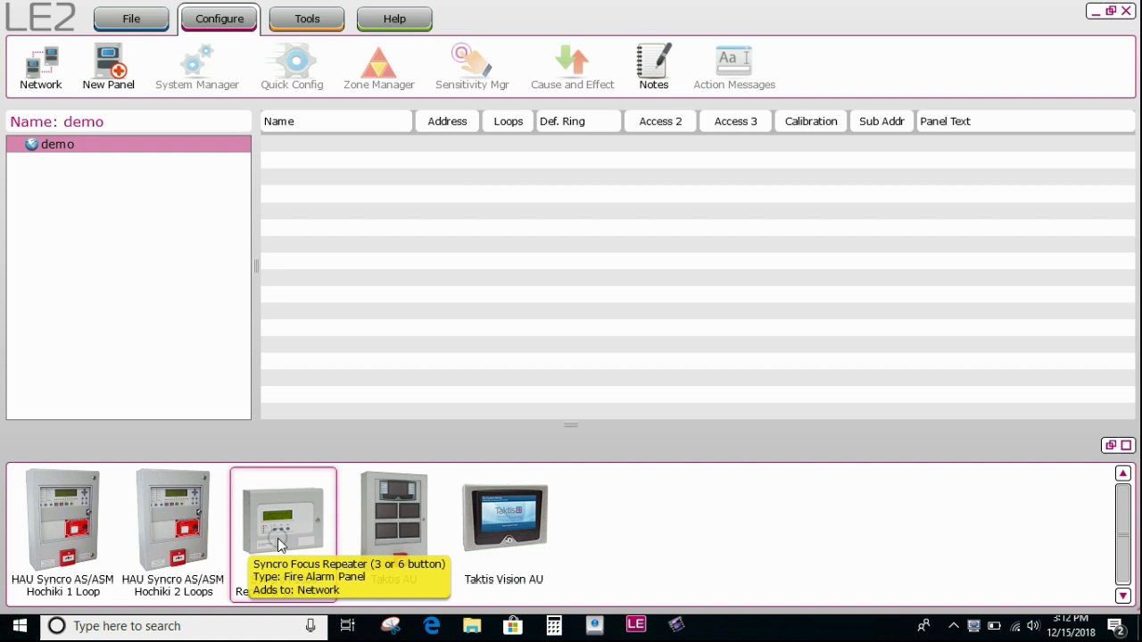
# Step: Try dragging the Syncro Focus Repeater and Taktis Vision AU panel onto the demo network
pyautogui.moveTo(277, 538)
pyautogui.mouseDown()
pyautogui.moveTo(178, 242)
pyautogui.moveTo(214, 209)
pyautogui.moveTo(111, 237)
pyautogui.moveTo(79, 272)
pyautogui.moveTo(127, 251)
pyautogui.moveTo(41, 302)
pyautogui.moveTo(89, 257)
pyautogui.moveTo(50, 145)
pyautogui.mouseUp()
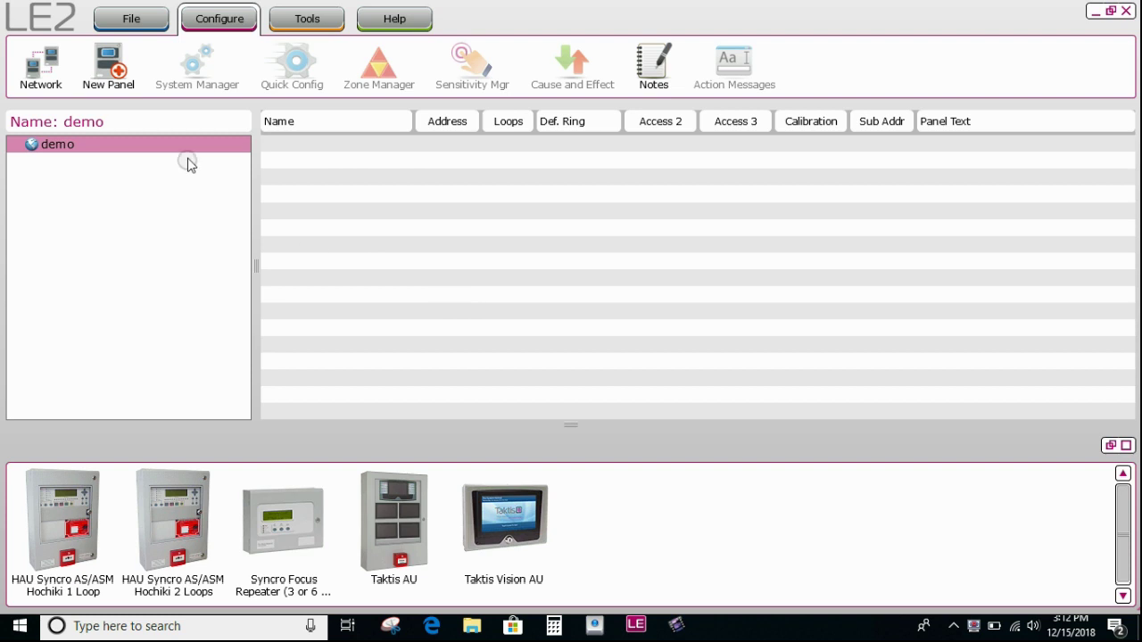
pyautogui.click(143, 146)
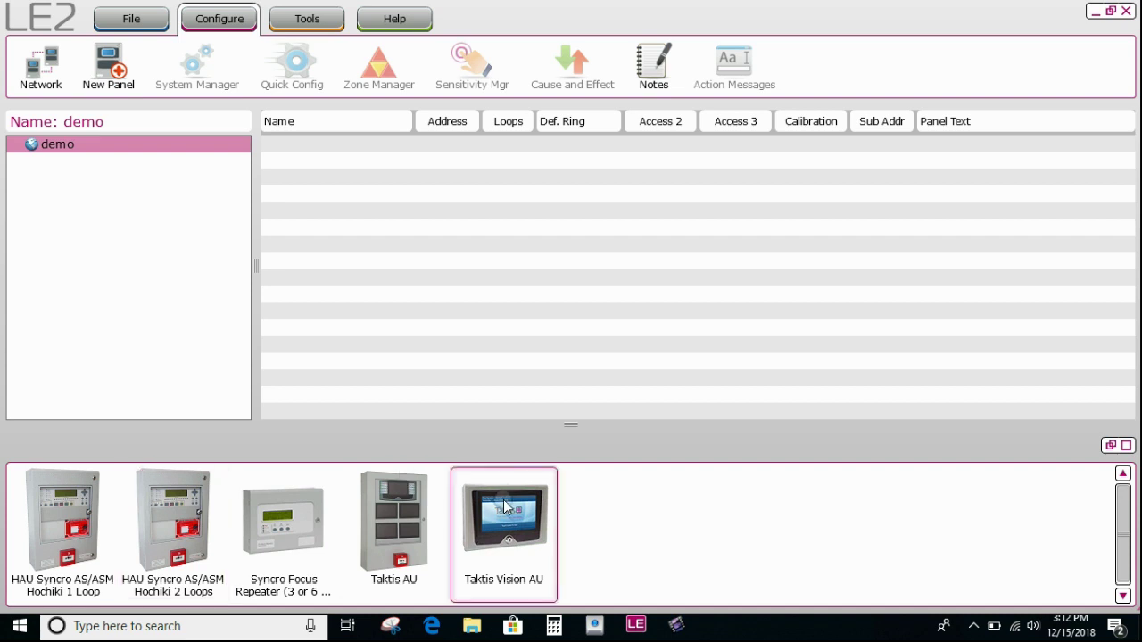
pyautogui.moveTo(505, 506)
pyautogui.mouseDown()
pyautogui.moveTo(344, 383)
pyautogui.moveTo(176, 200)
pyautogui.moveTo(107, 156)
pyautogui.mouseUp()
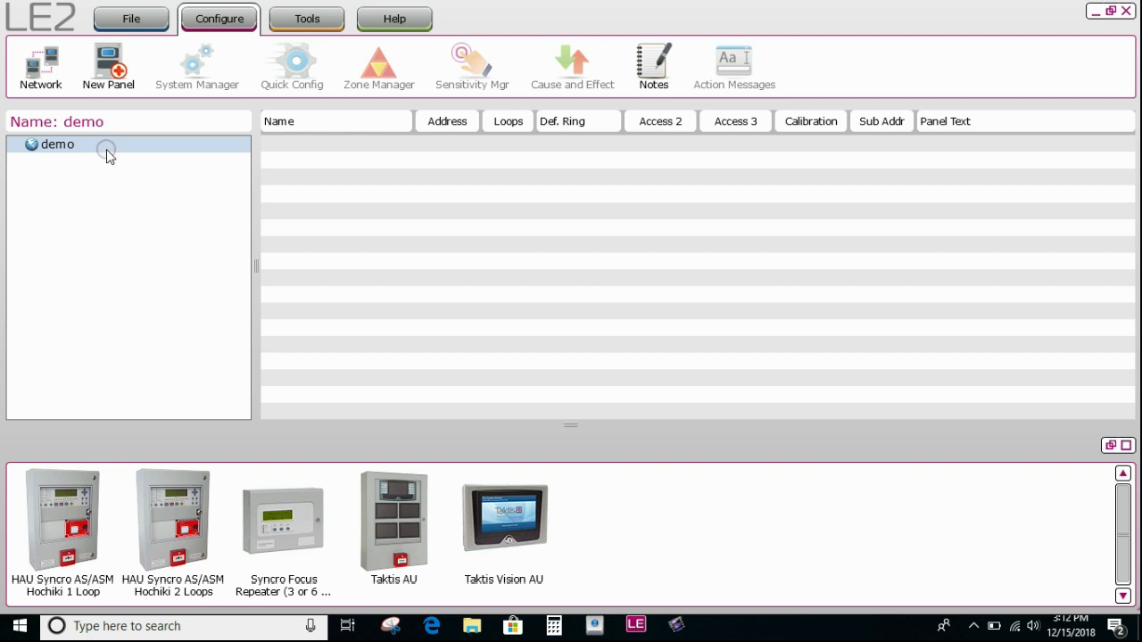
pyautogui.moveTo(107, 155); pyautogui.dragTo(107, 154)
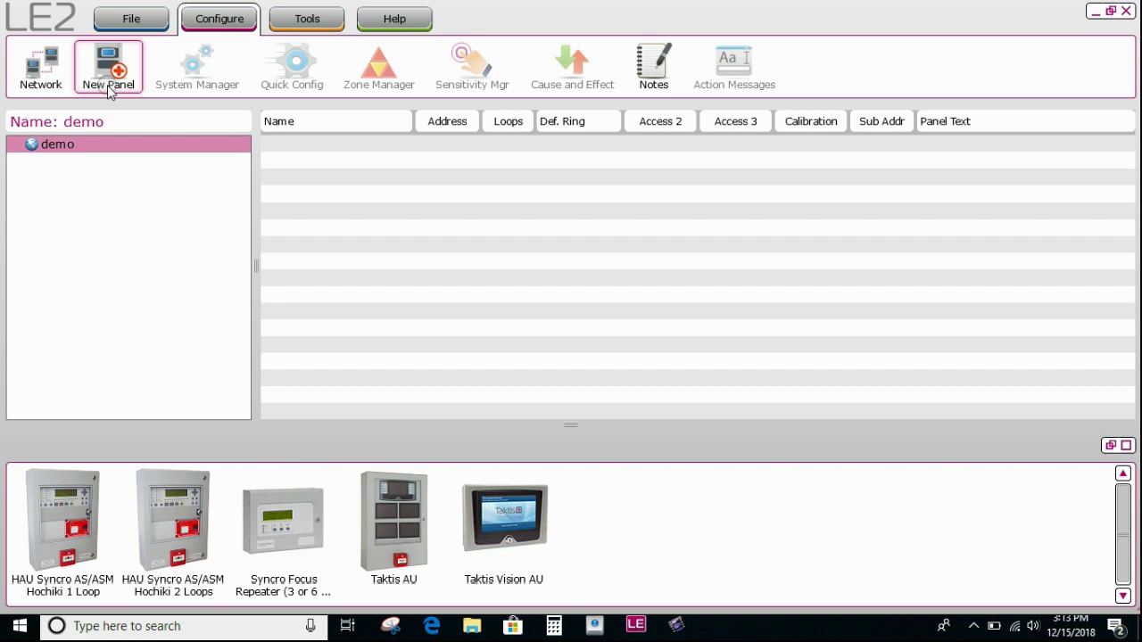
pyautogui.click(71, 145)
pyautogui.click(78, 151)
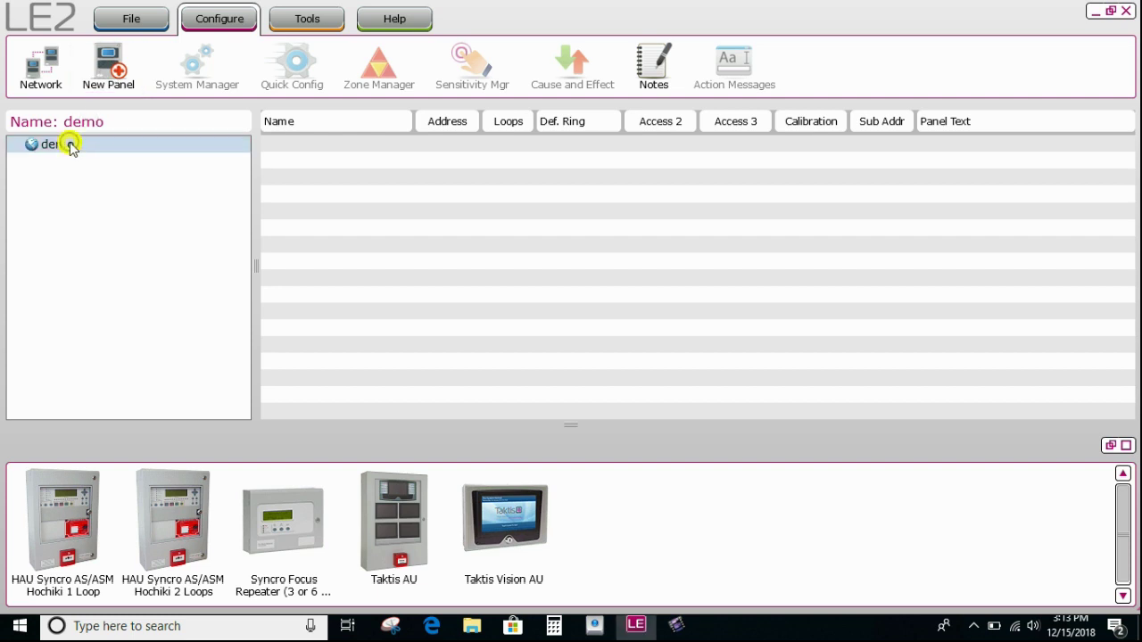
pyautogui.click(34, 144)
# Step: Add a Taktis AU panel with a two-loop Hochiki board and save it
pyautogui.doubleClick(398, 509)
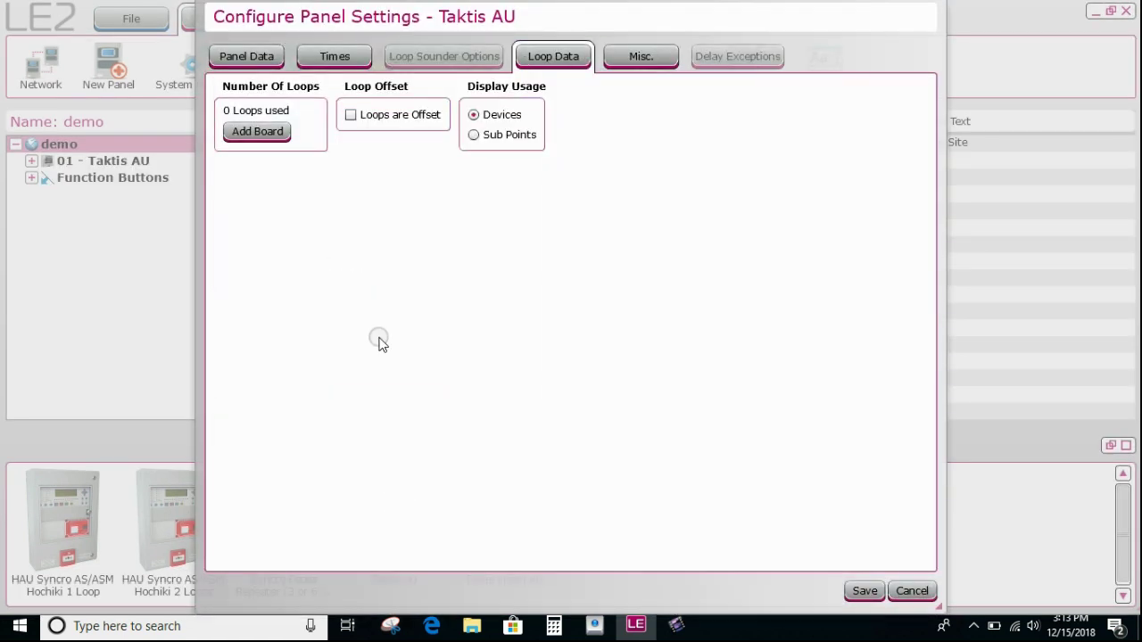
pyautogui.click(273, 134)
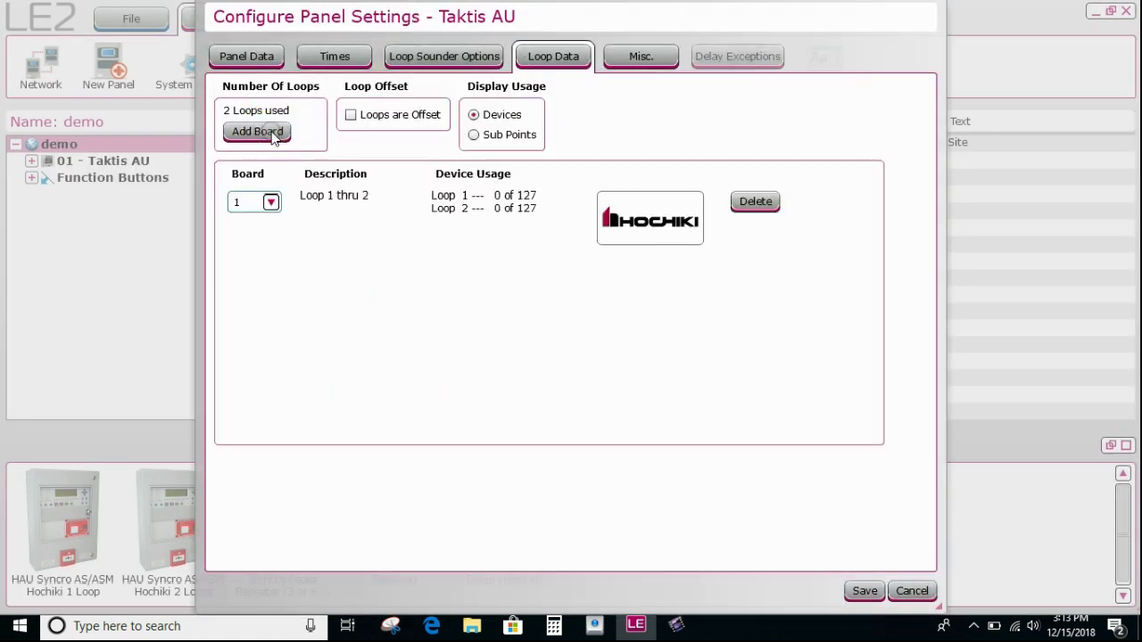
pyautogui.click(862, 591)
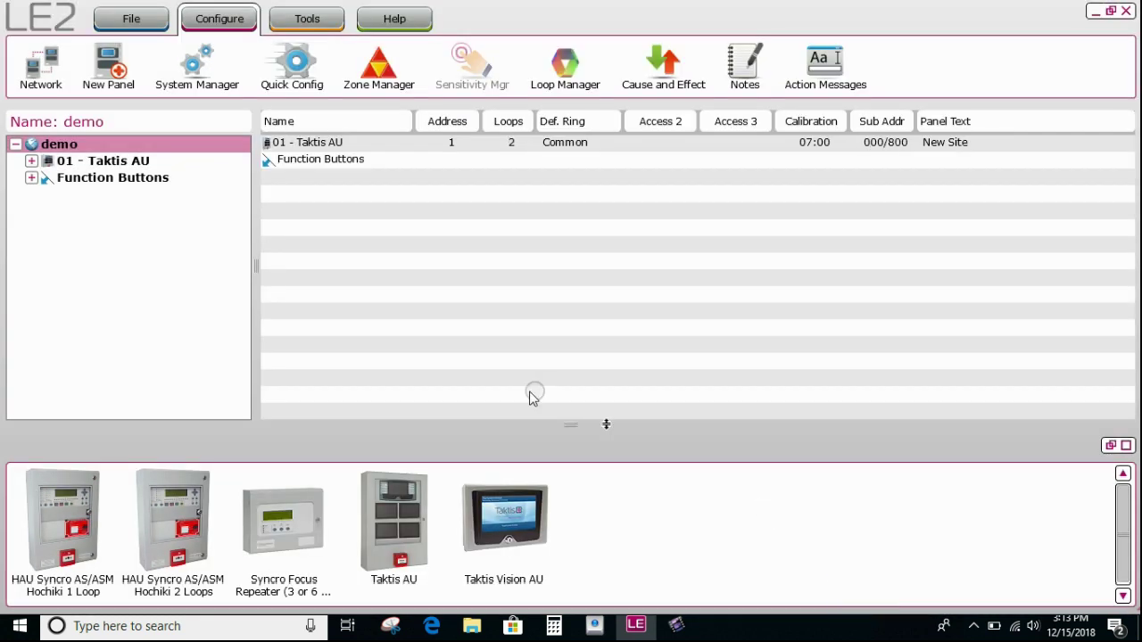
# Step: Select the 01 - Taktis AU panel in the tree and view its Panel I/O entry
pyautogui.click(141, 163)
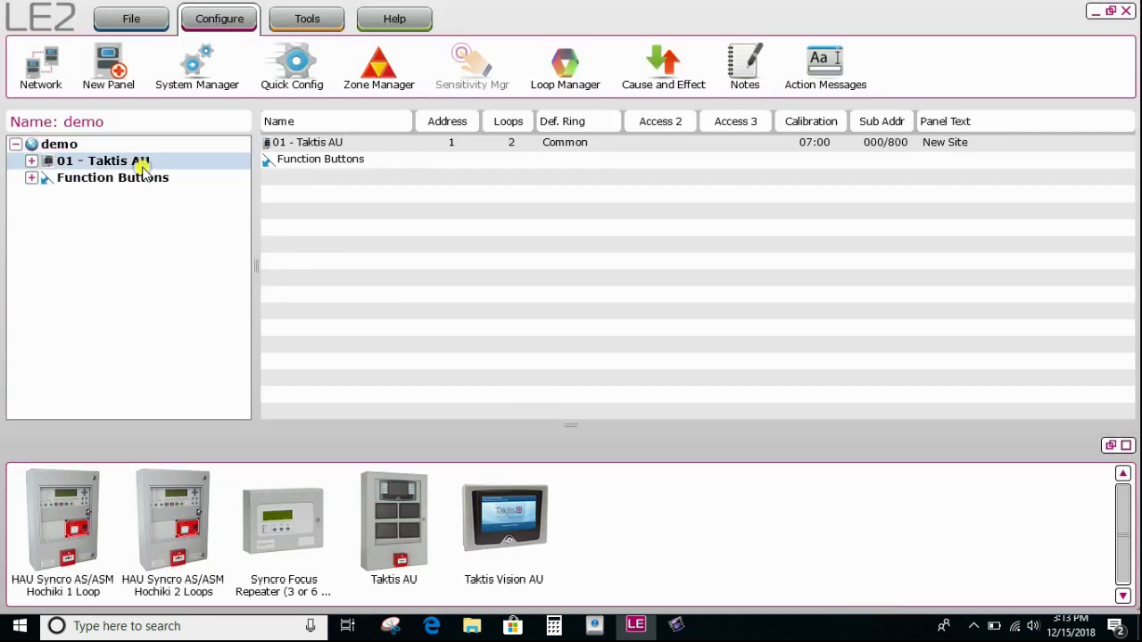
pyautogui.click(82, 163)
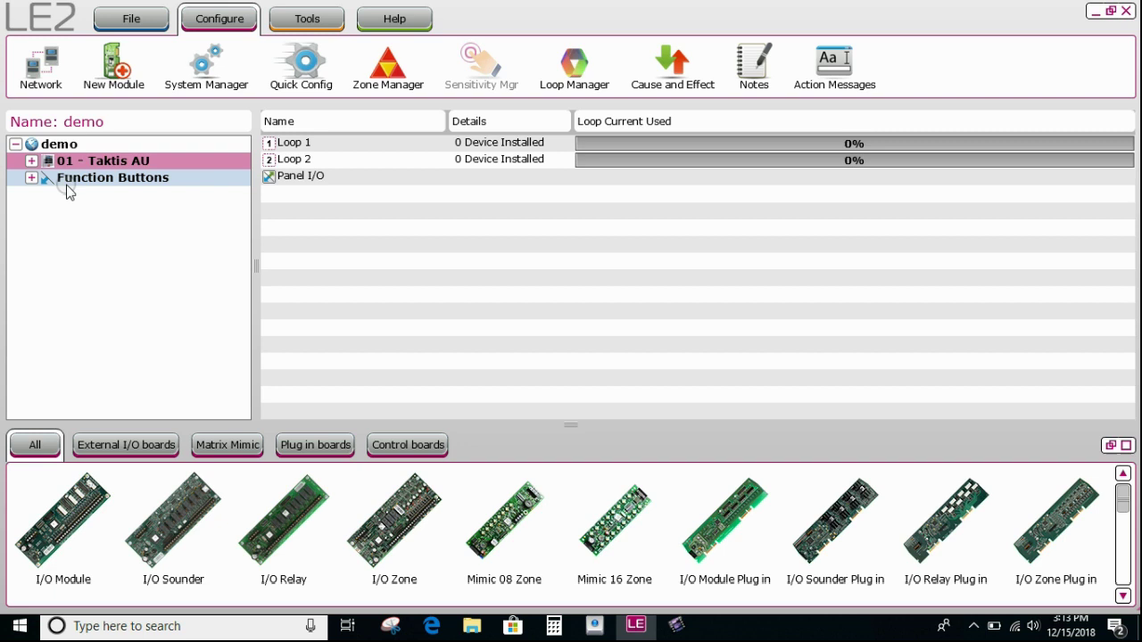
pyautogui.click(87, 165)
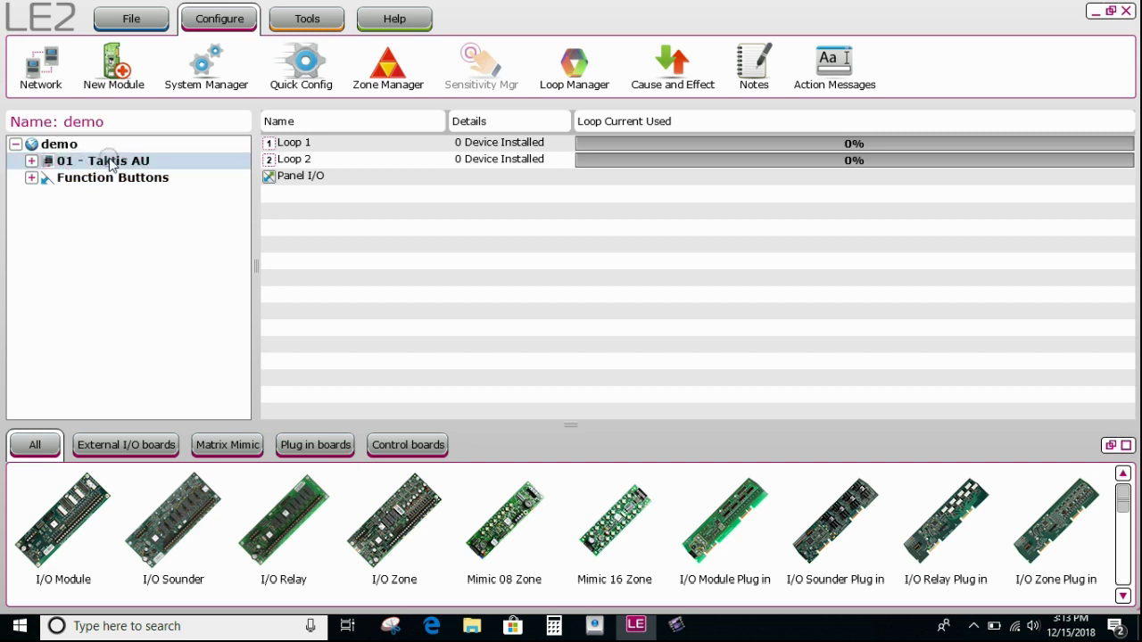
pyautogui.click(126, 162)
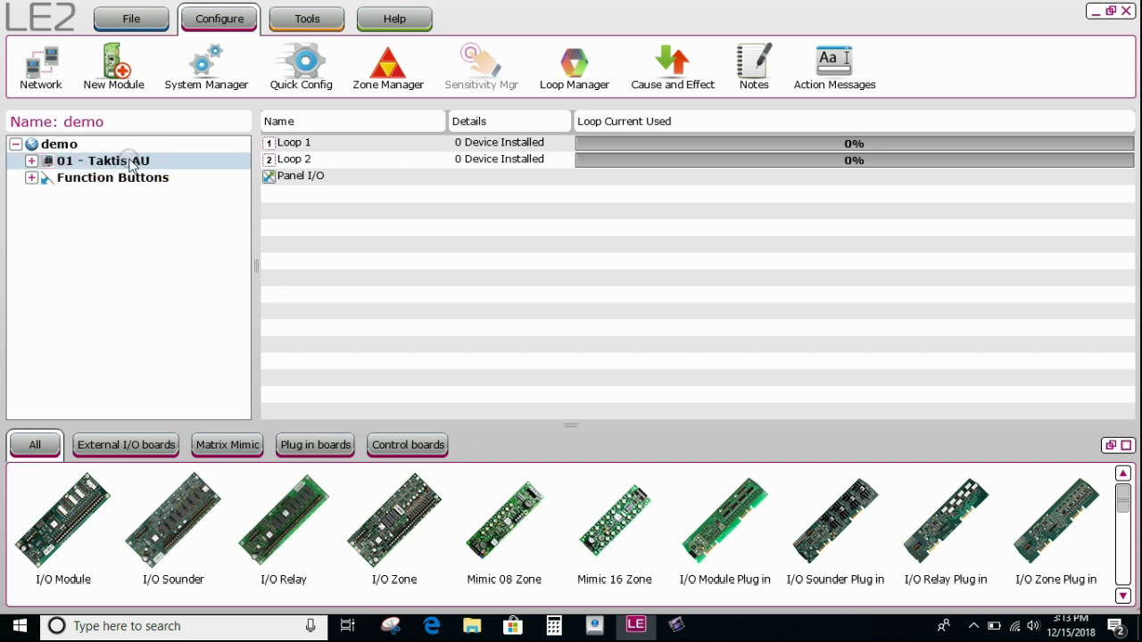
pyautogui.click(292, 143)
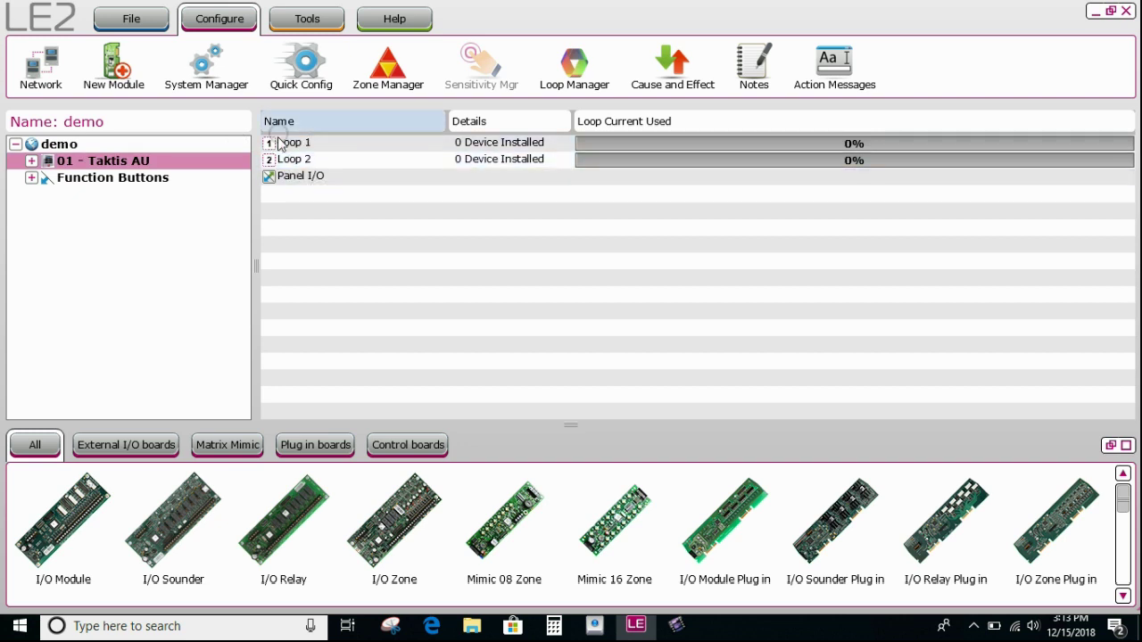
pyautogui.click(312, 179)
# Step: Expand the Taktis AU panel and show Loop 1's empty device table with Hochiki devices
pyautogui.click(230, 165)
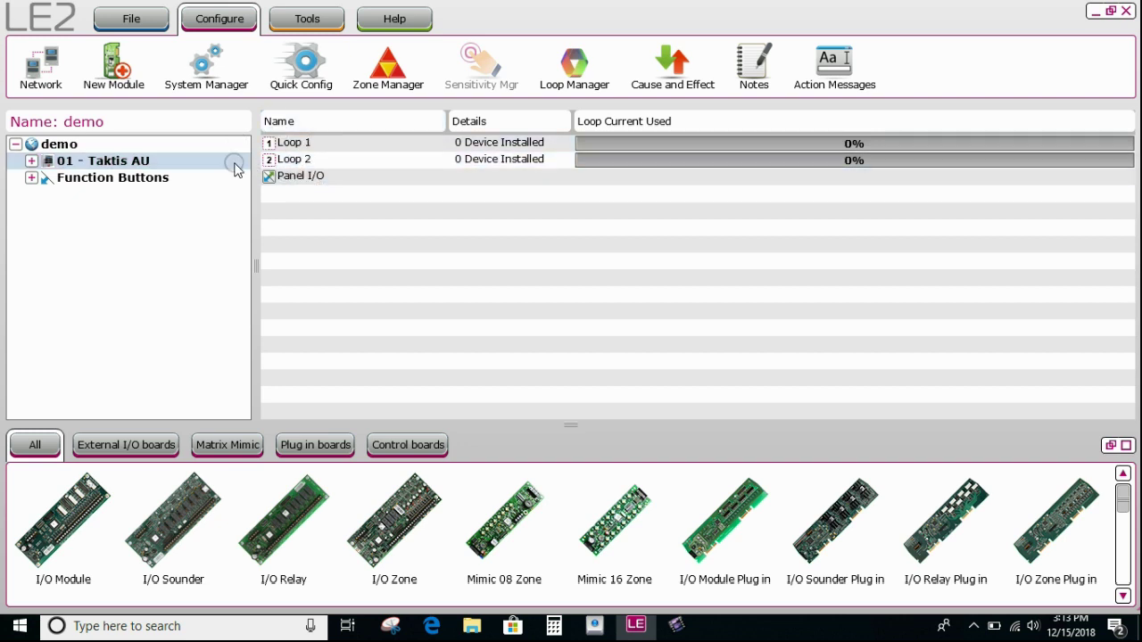
pyautogui.click(321, 158)
pyautogui.click(31, 161)
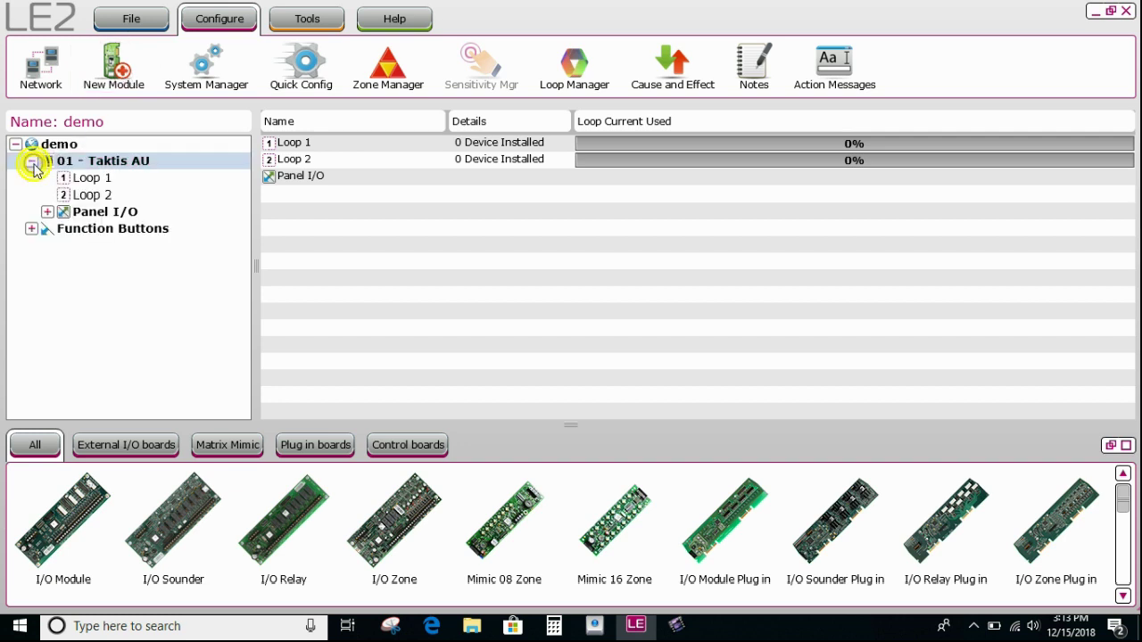
pyautogui.click(75, 182)
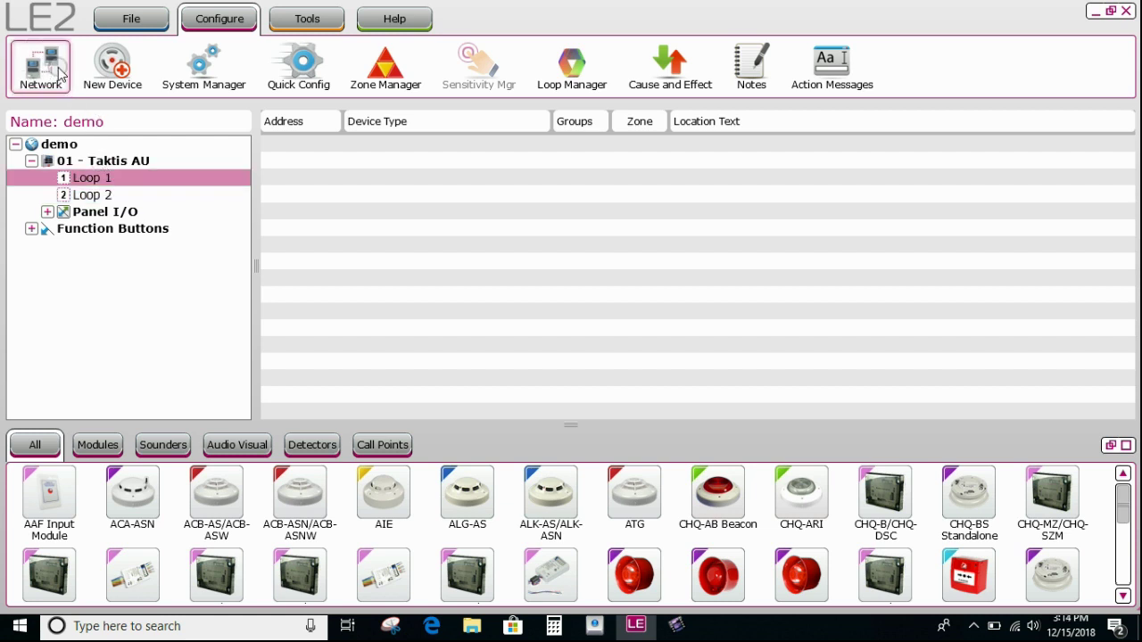
pyautogui.click(105, 61)
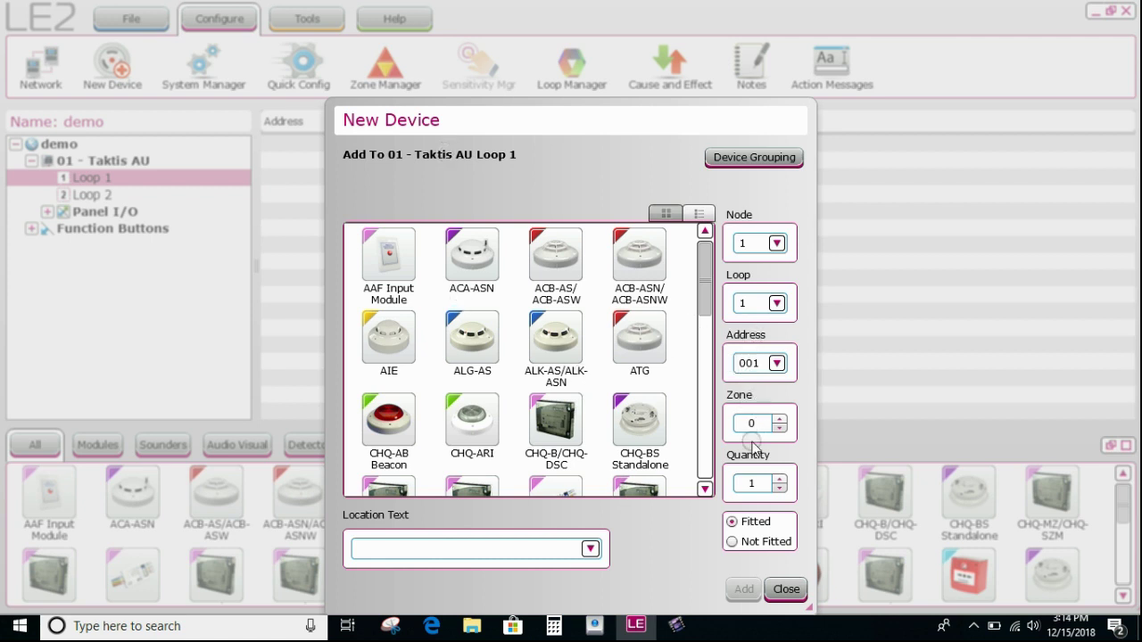
pyautogui.click(731, 521)
pyautogui.click(782, 590)
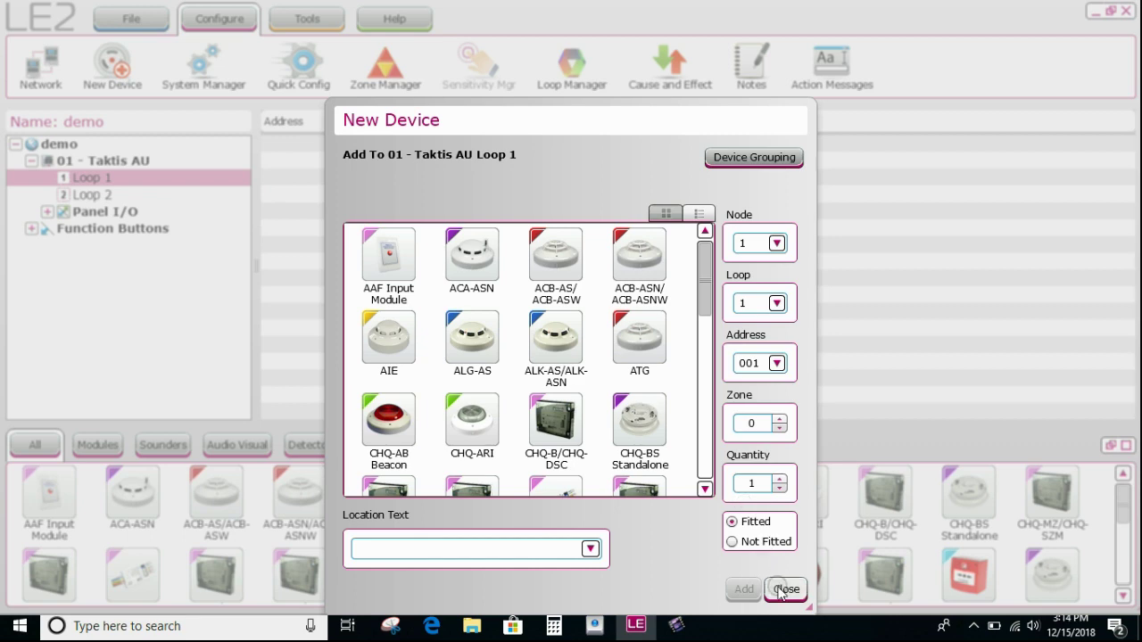
pyautogui.click(782, 590)
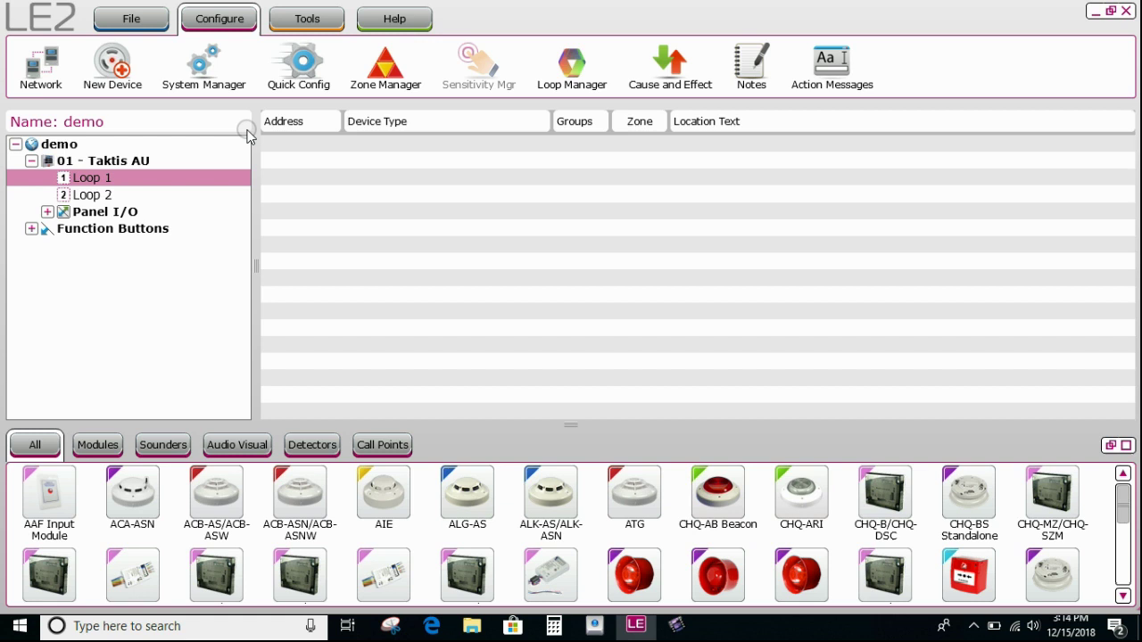
# Step: Open System Manager and review Function Buttons 1–24, all set to Non-Latching
pyautogui.click(202, 57)
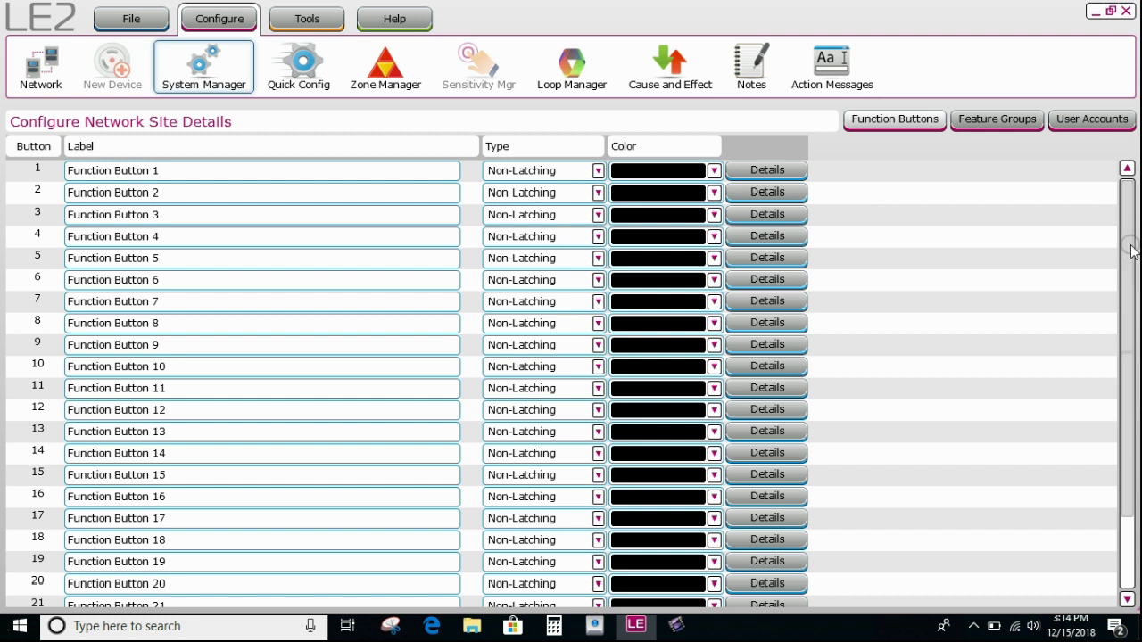
pyautogui.scroll(-2, 1124, 239)
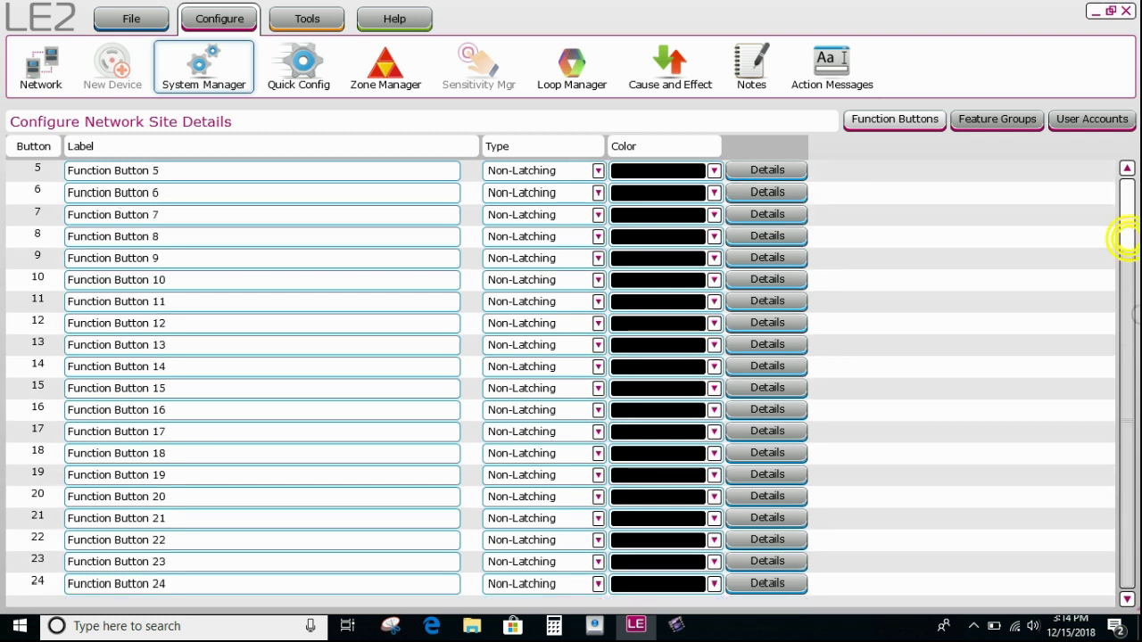
pyautogui.scroll(2, 1135, 281)
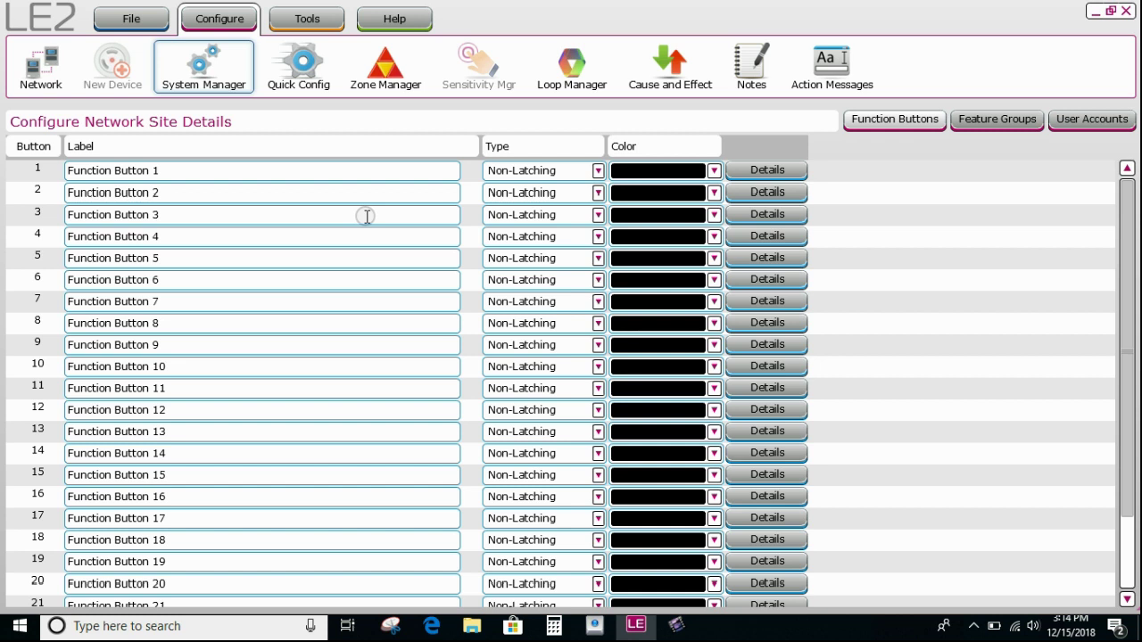
# Step: Show panel 1 Taktis AU's zone list via Quick Config, selecting Zone 1 (0 of 2000 used)
pyautogui.click(312, 71)
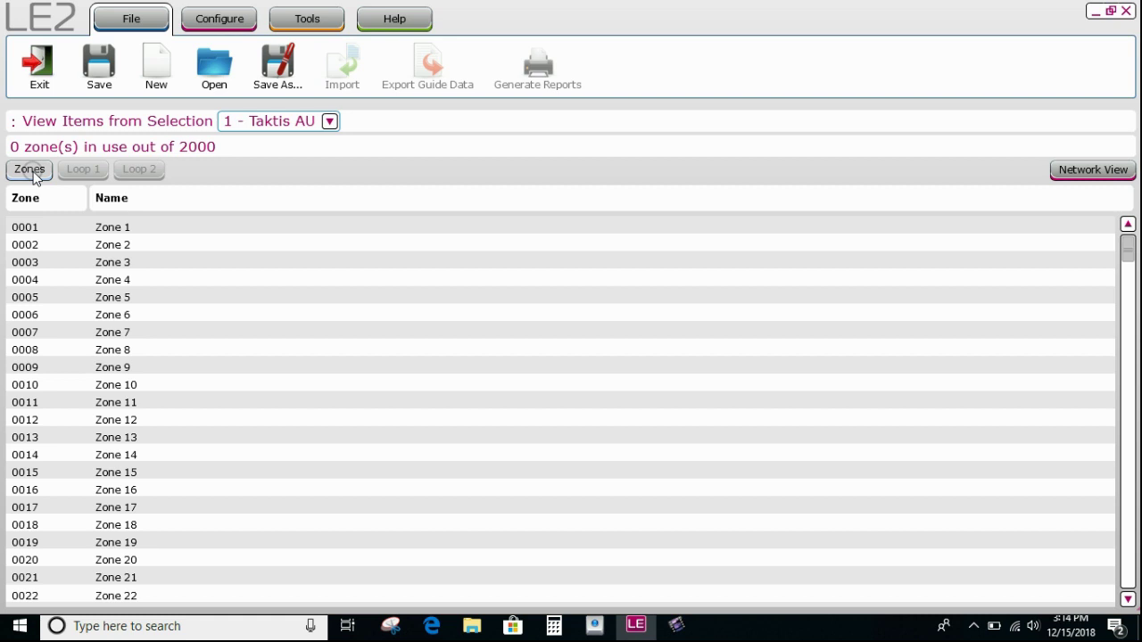
pyautogui.click(104, 230)
pyautogui.click(222, 27)
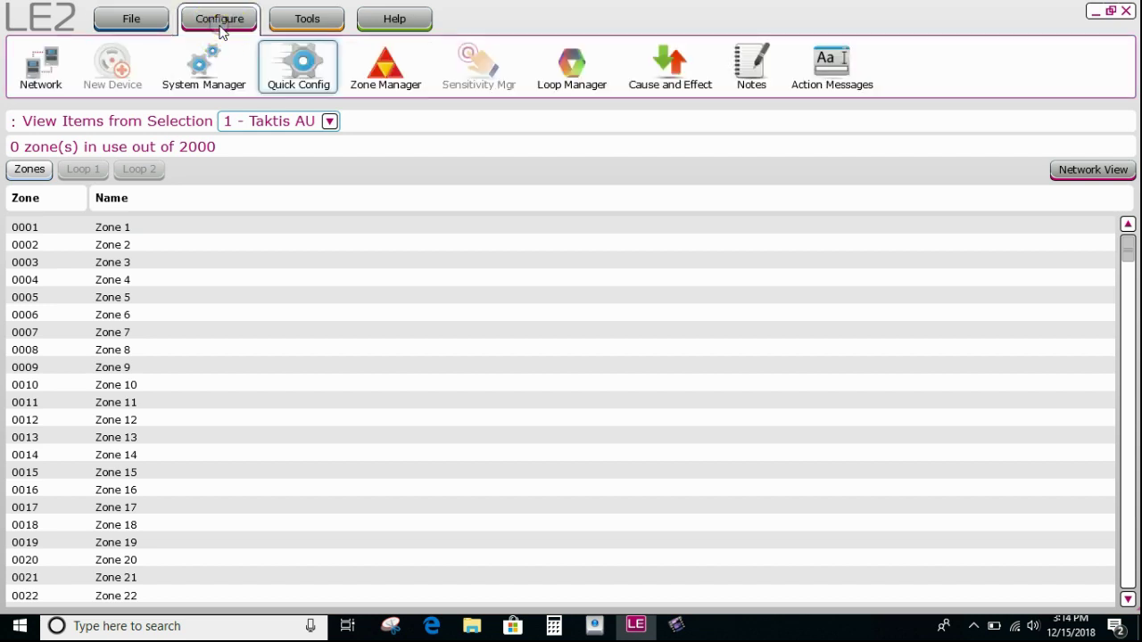
# Step: Open the Zone Manager listing network-wide zones, with Zone 1 still empty
pyautogui.click(375, 72)
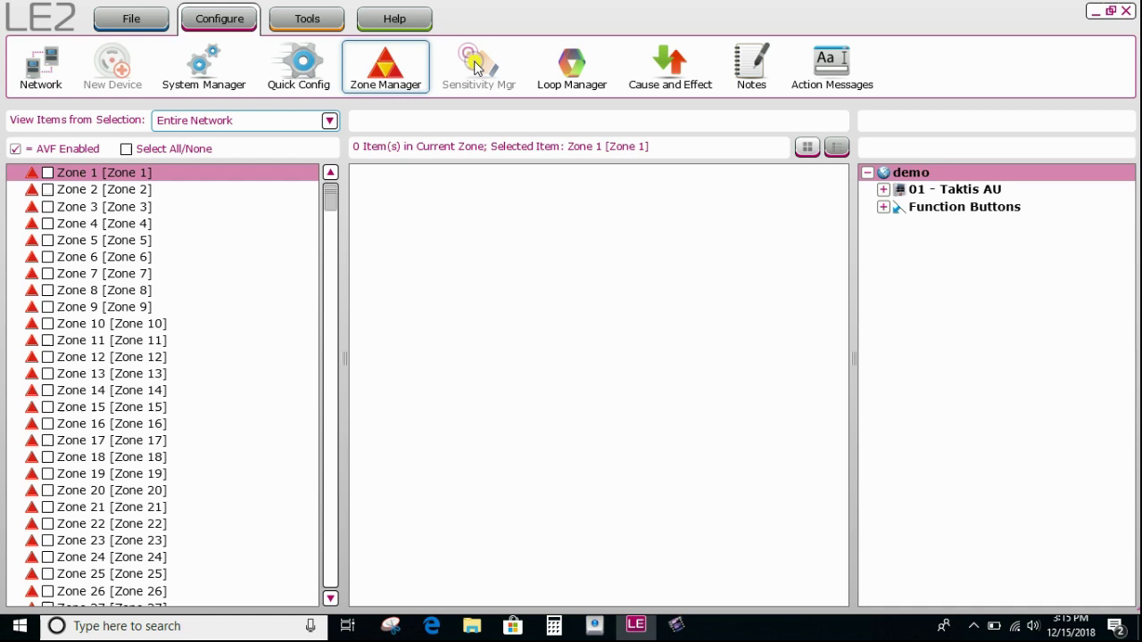
pyautogui.click(475, 66)
# Step: Open the Loop Manager, showing no devices across all panels and loops
pyautogui.click(576, 57)
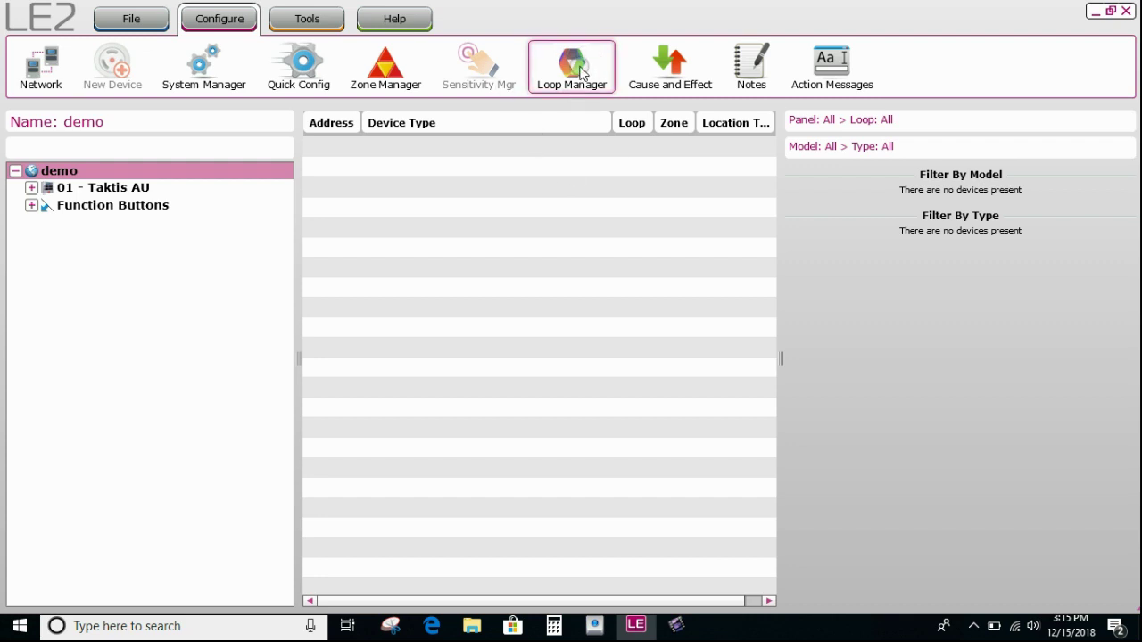
pyautogui.click(653, 69)
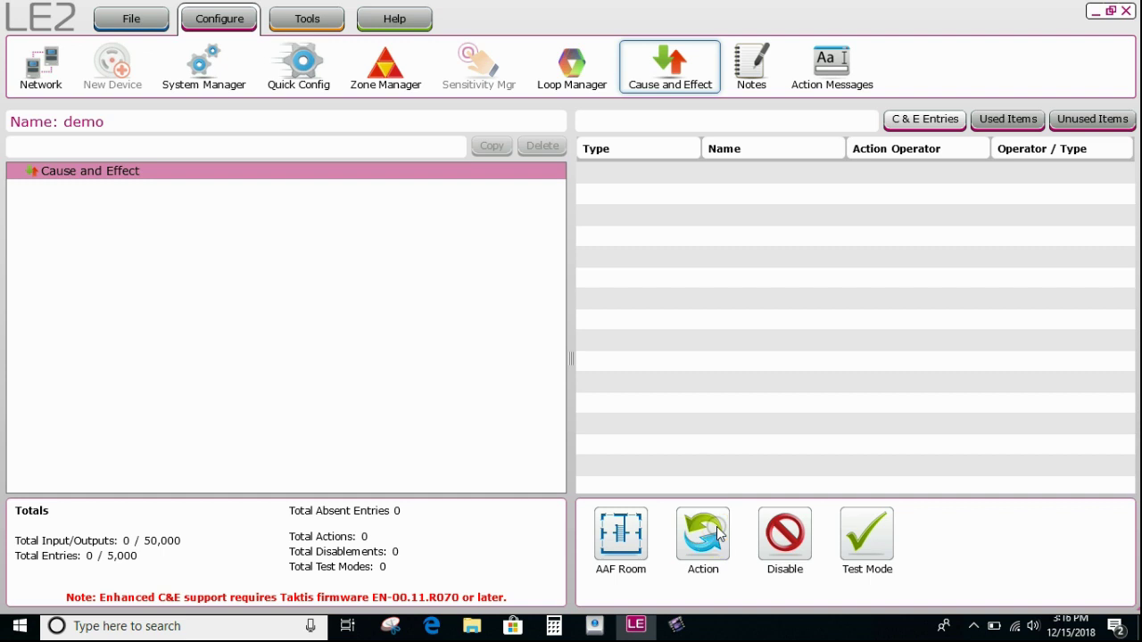
pyautogui.click(716, 527)
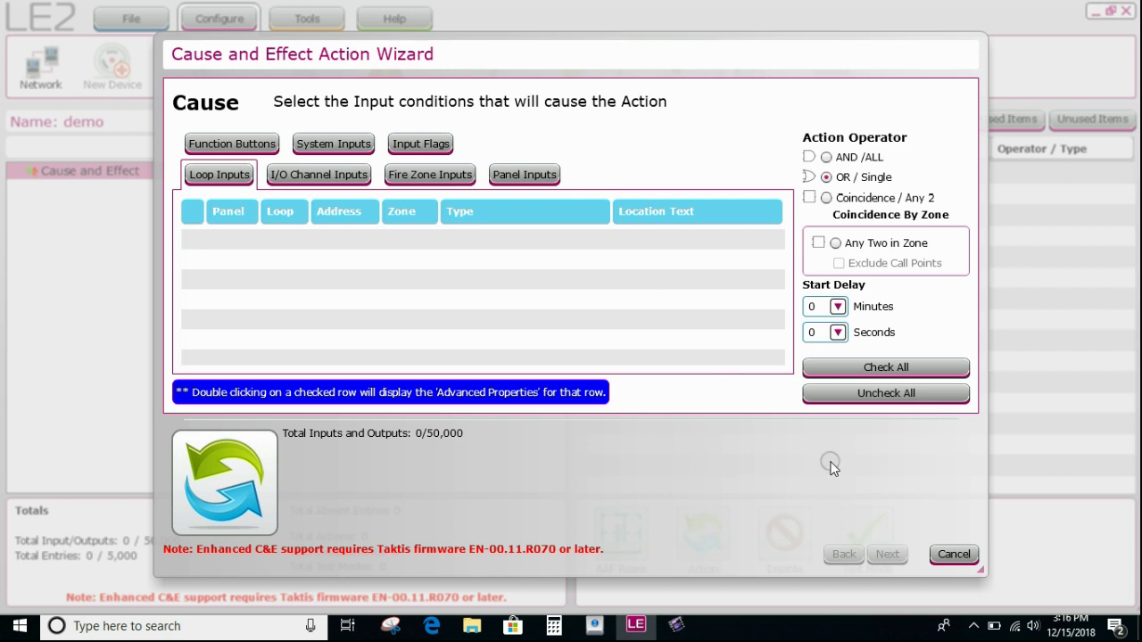
pyautogui.click(950, 554)
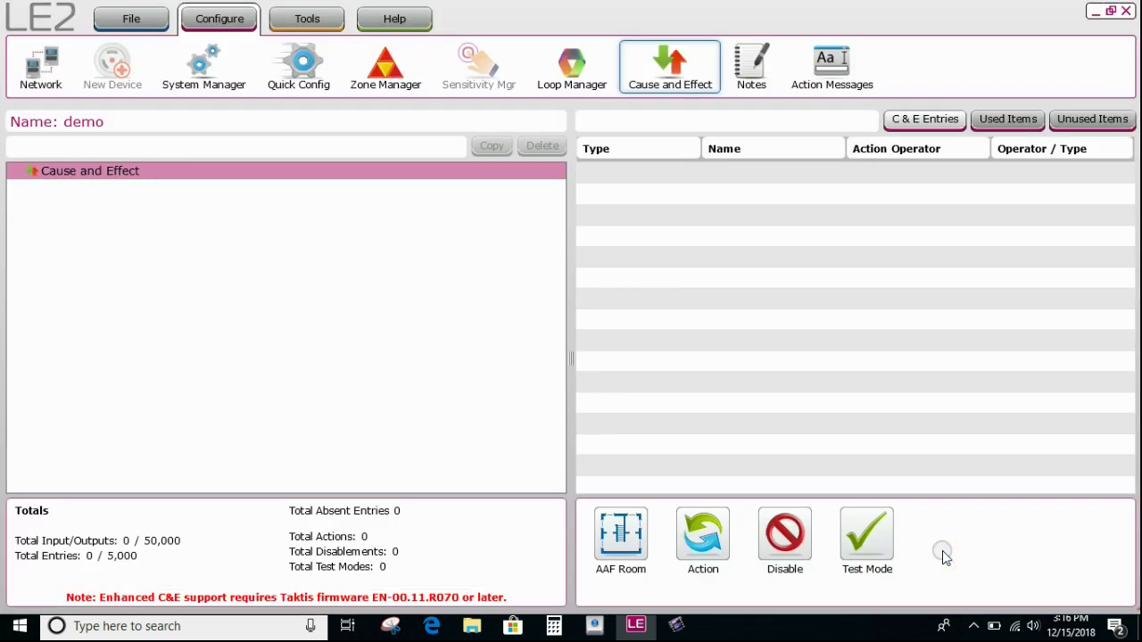
# Step: Open the Notes Editor and type the test note 'hkjhkhjuyutyfgfgfdc'
pyautogui.click(765, 69)
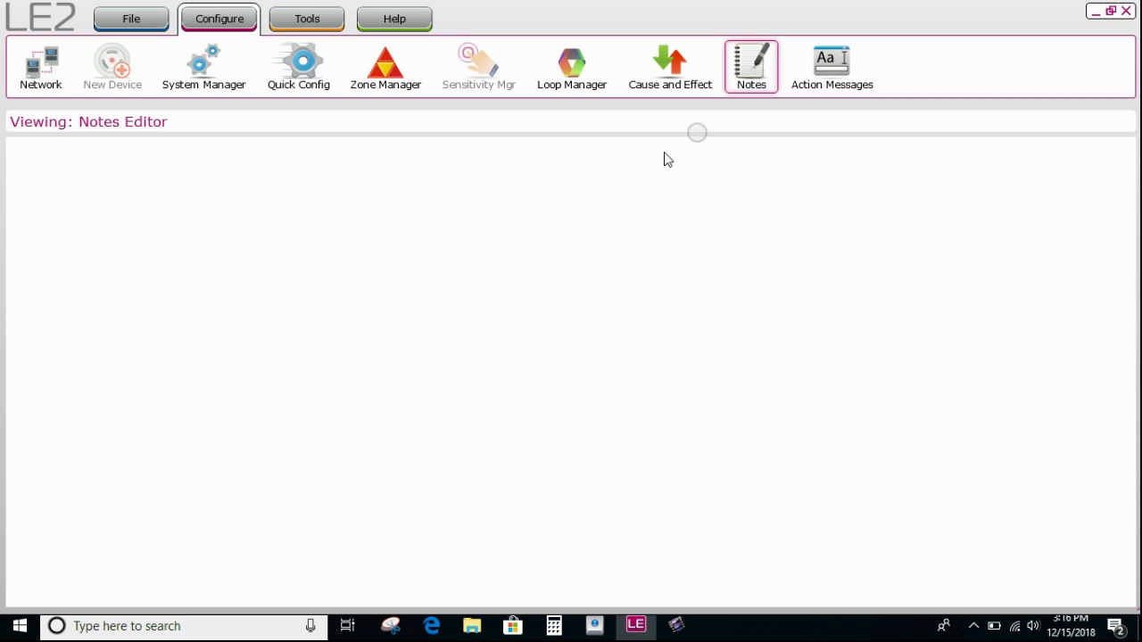
pyautogui.click(525, 193)
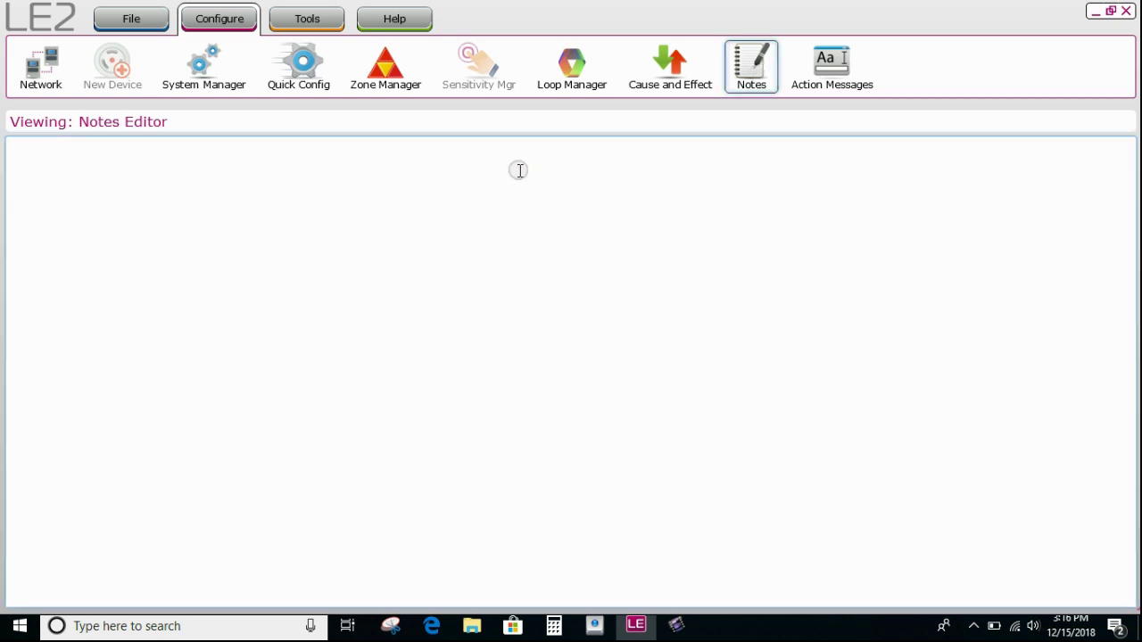
pyautogui.write('hkjhkhjuyutyfgf')
pyautogui.write('gfdc')
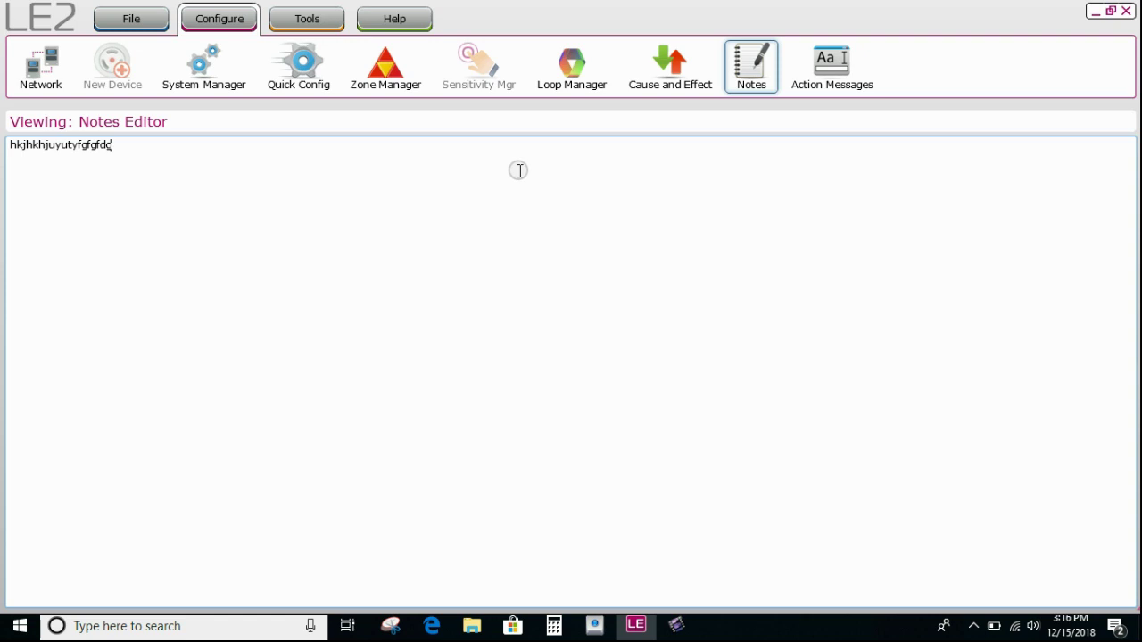
pyautogui.click(815, 70)
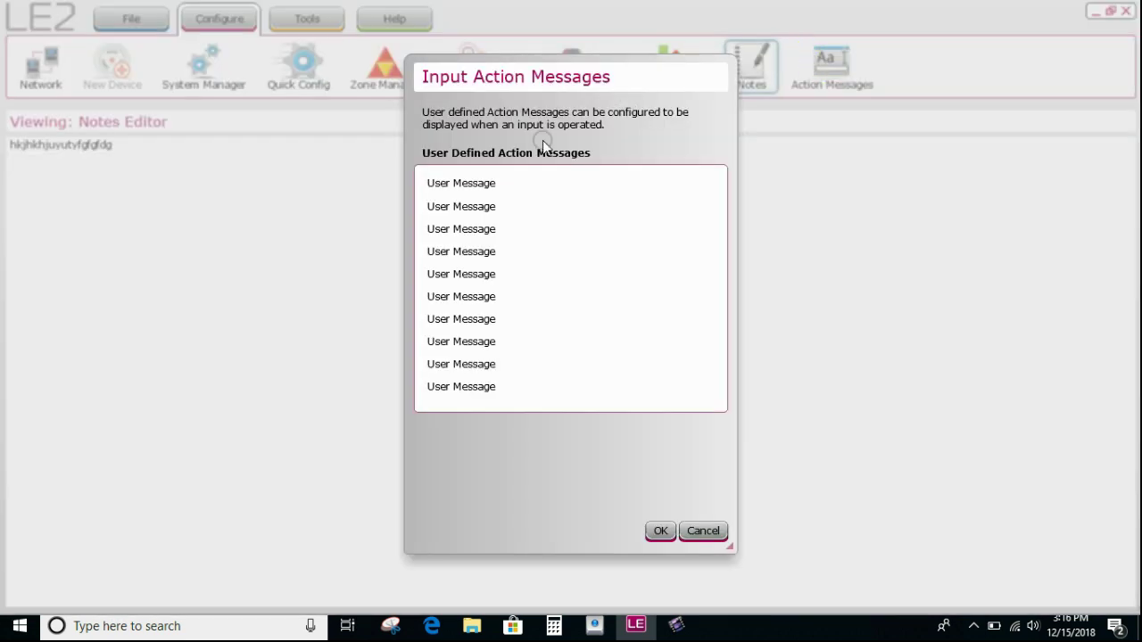
pyautogui.click(496, 183)
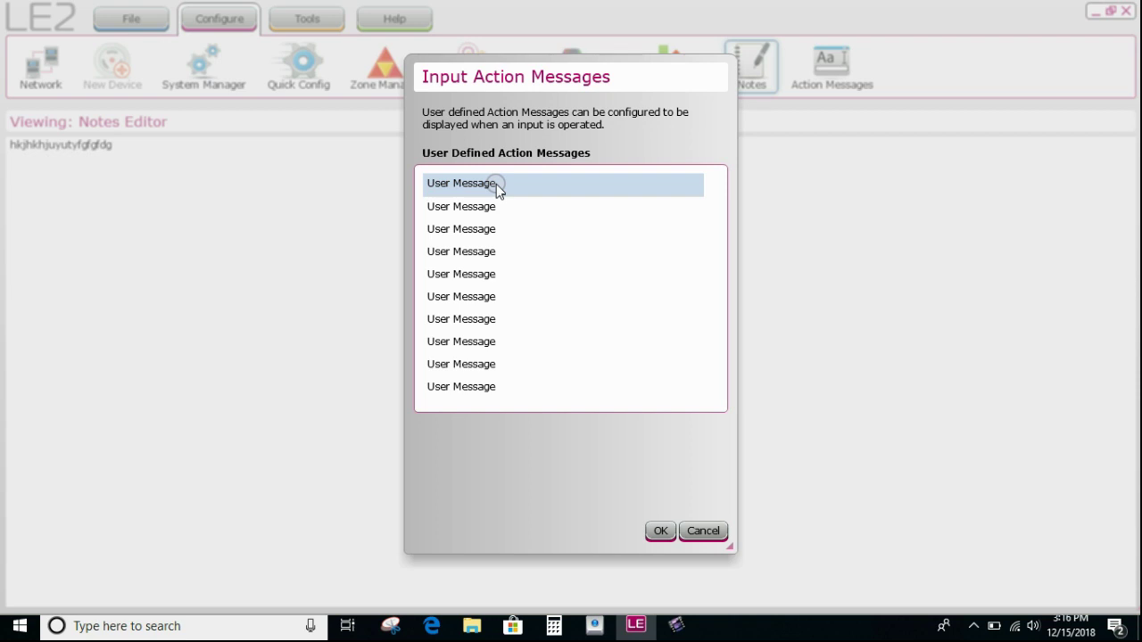
pyautogui.click(660, 531)
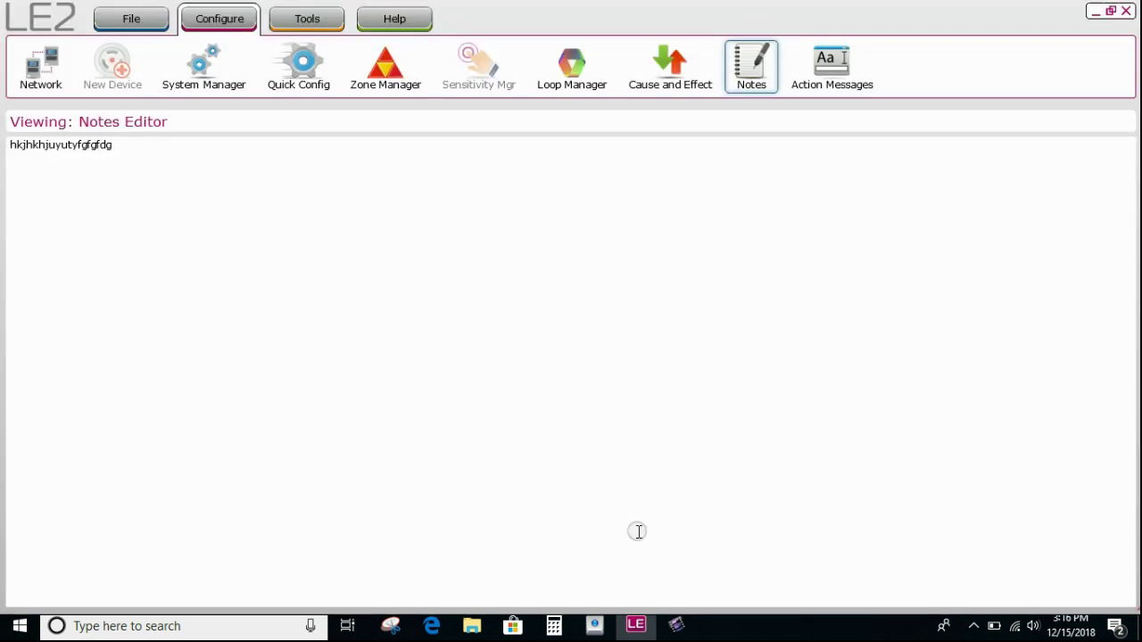
pyautogui.click(129, 16)
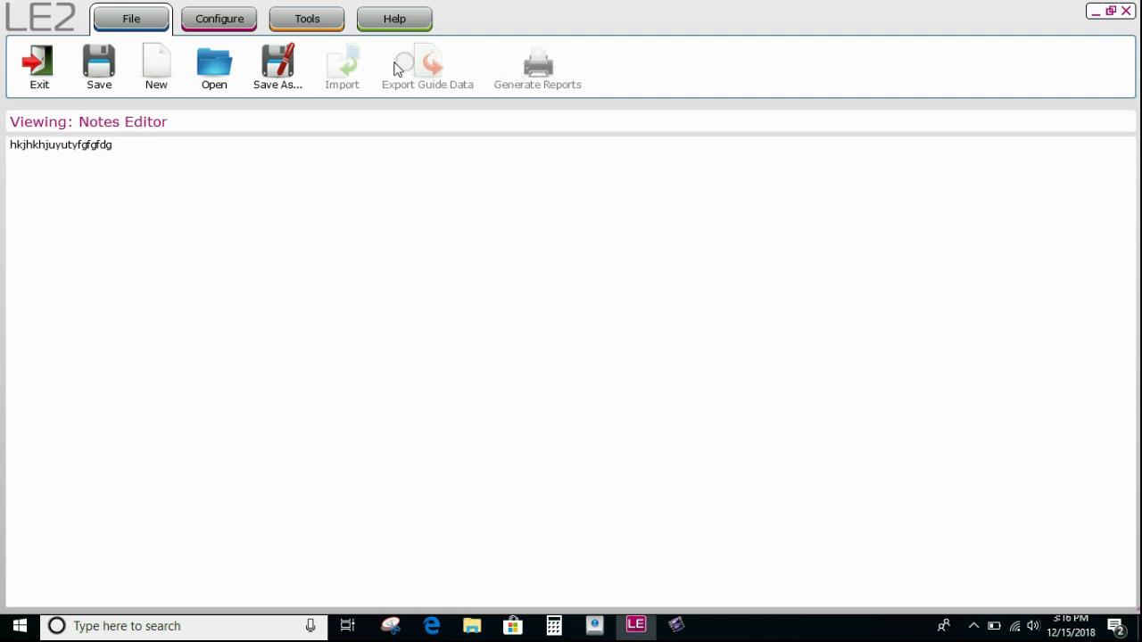
pyautogui.click(201, 20)
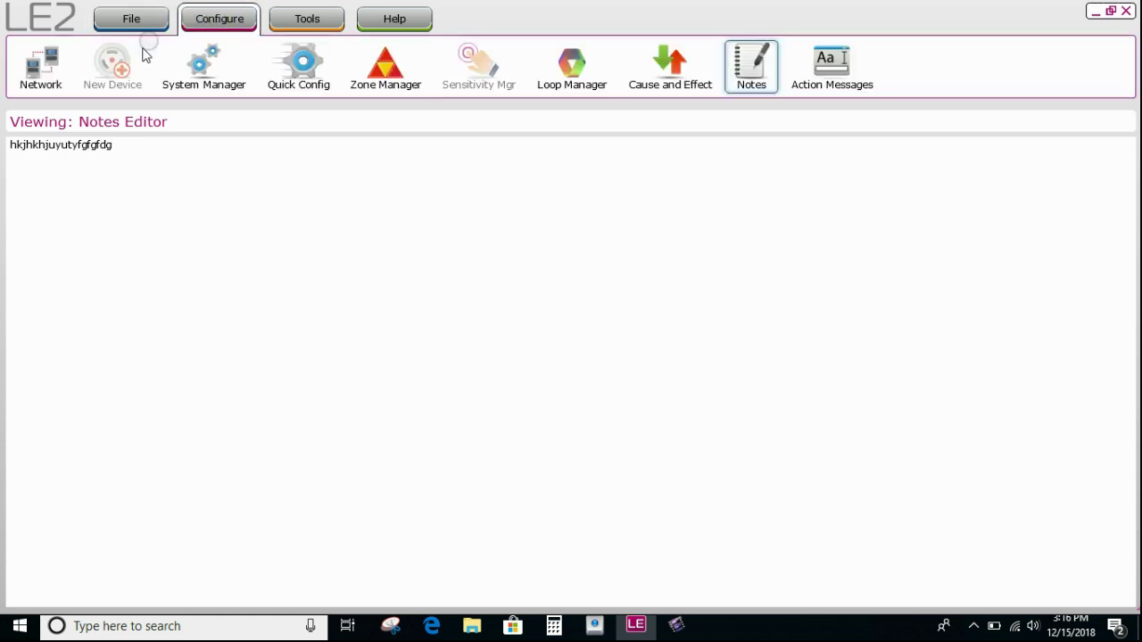
# Step: Switch the ribbon to Tools to reveal Virtual Panel, Edit Preferences and License
pyautogui.click(299, 19)
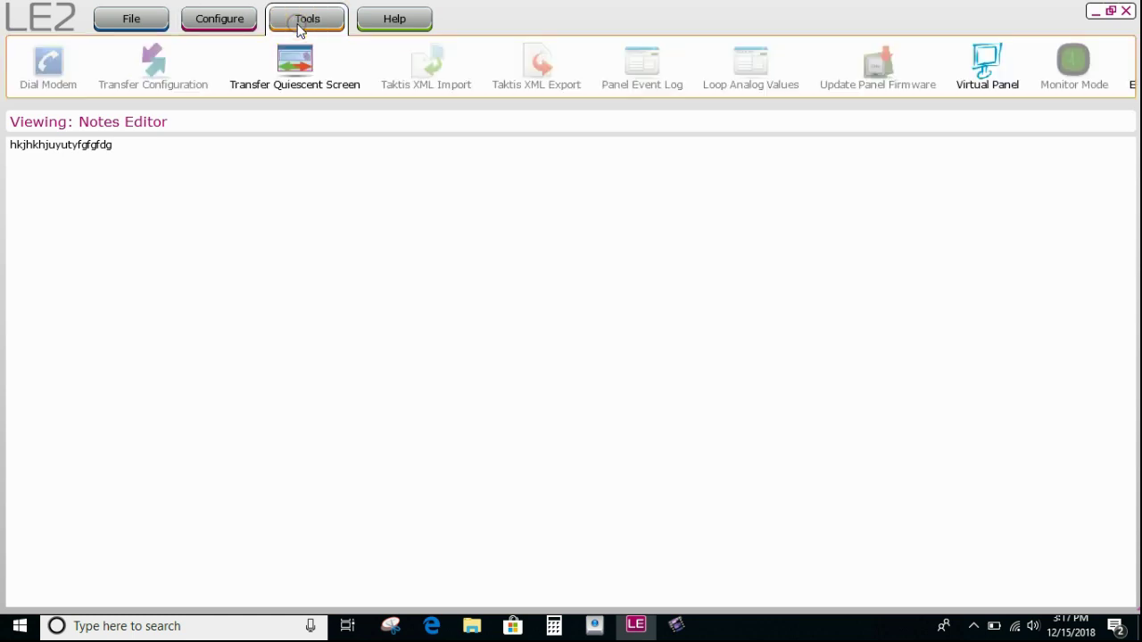
pyautogui.moveTo(87, 57)
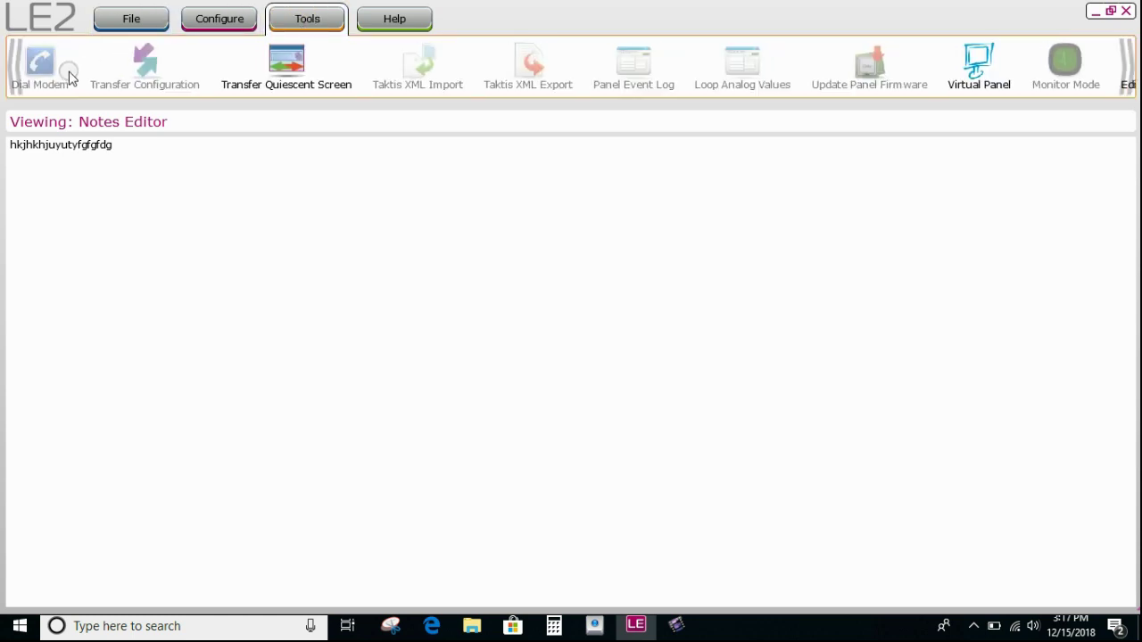
pyautogui.click(260, 67)
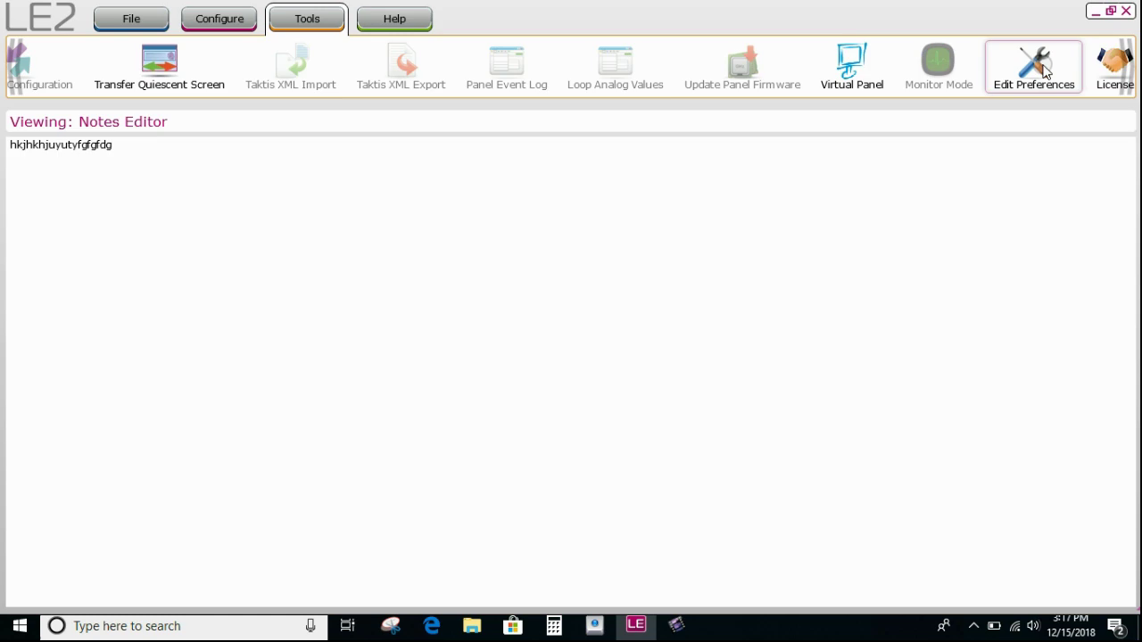
pyautogui.click(1047, 71)
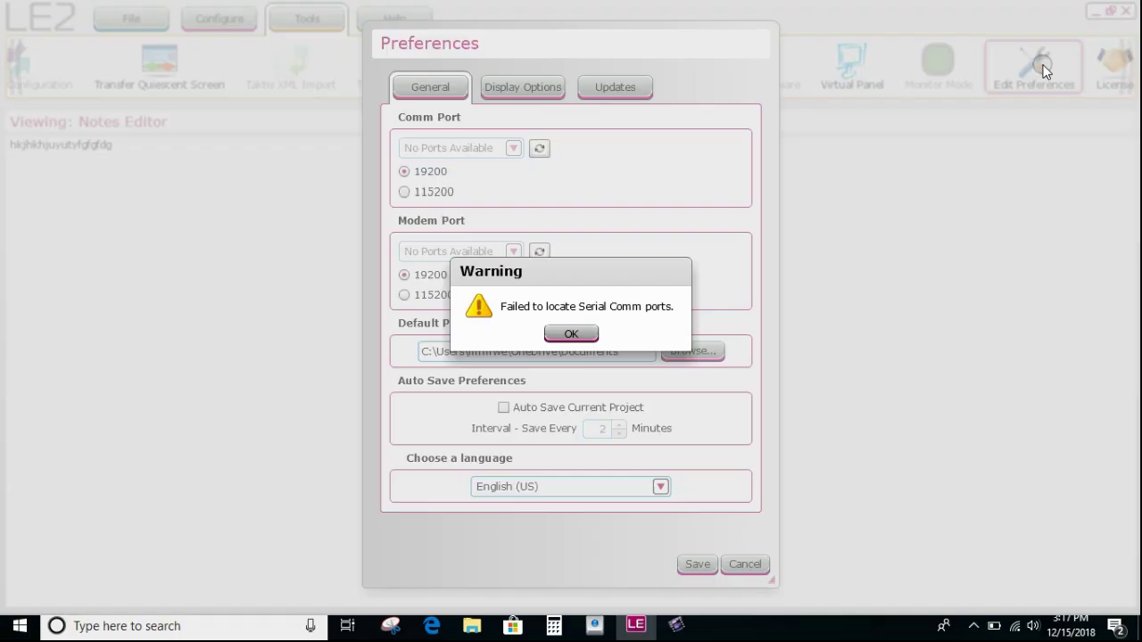
pyautogui.click(571, 334)
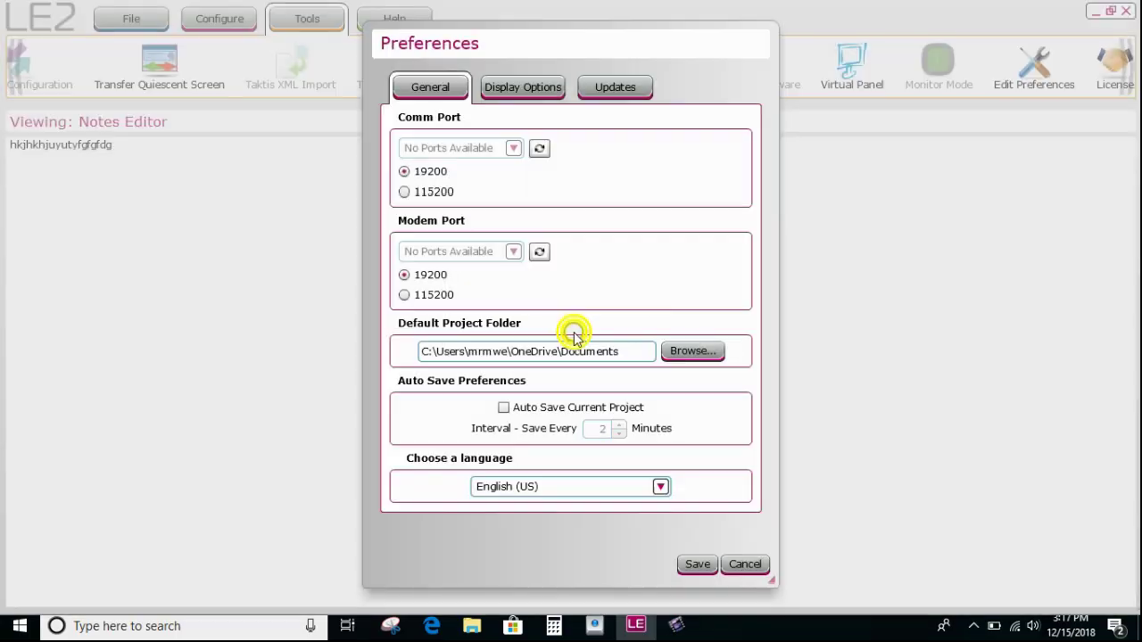
pyautogui.click(553, 86)
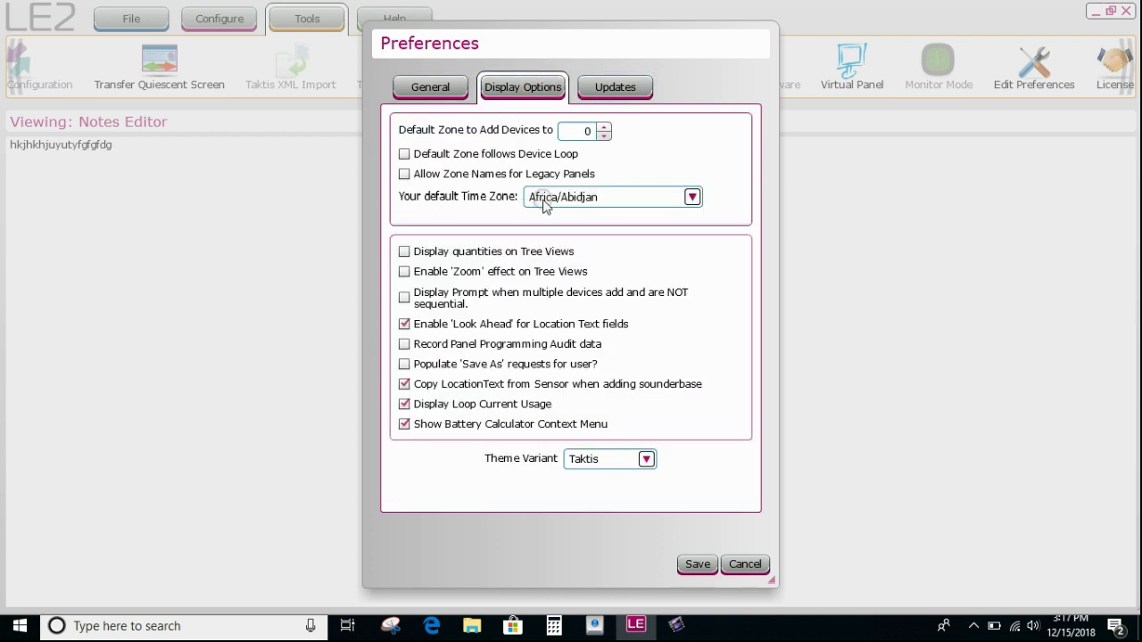
pyautogui.click(596, 83)
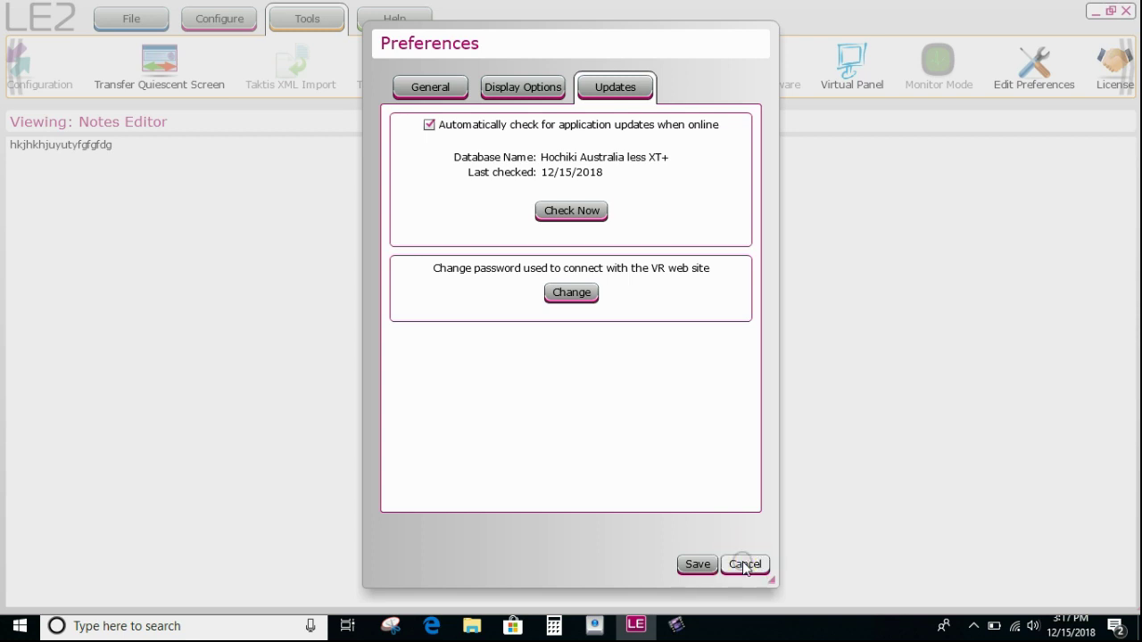
pyautogui.click(744, 564)
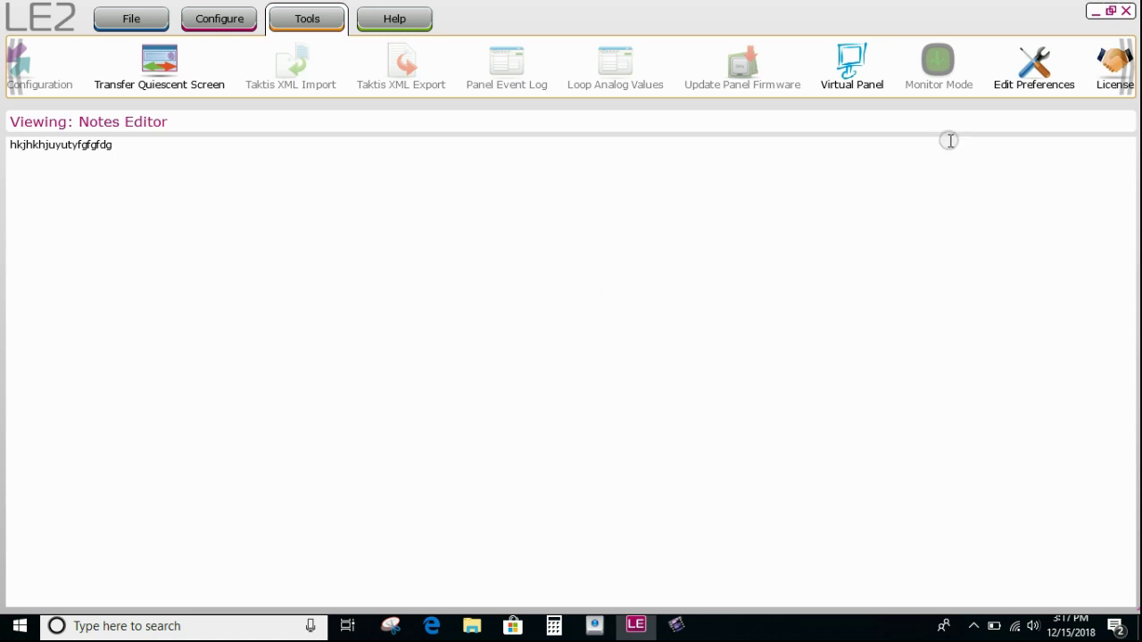
pyautogui.click(1103, 64)
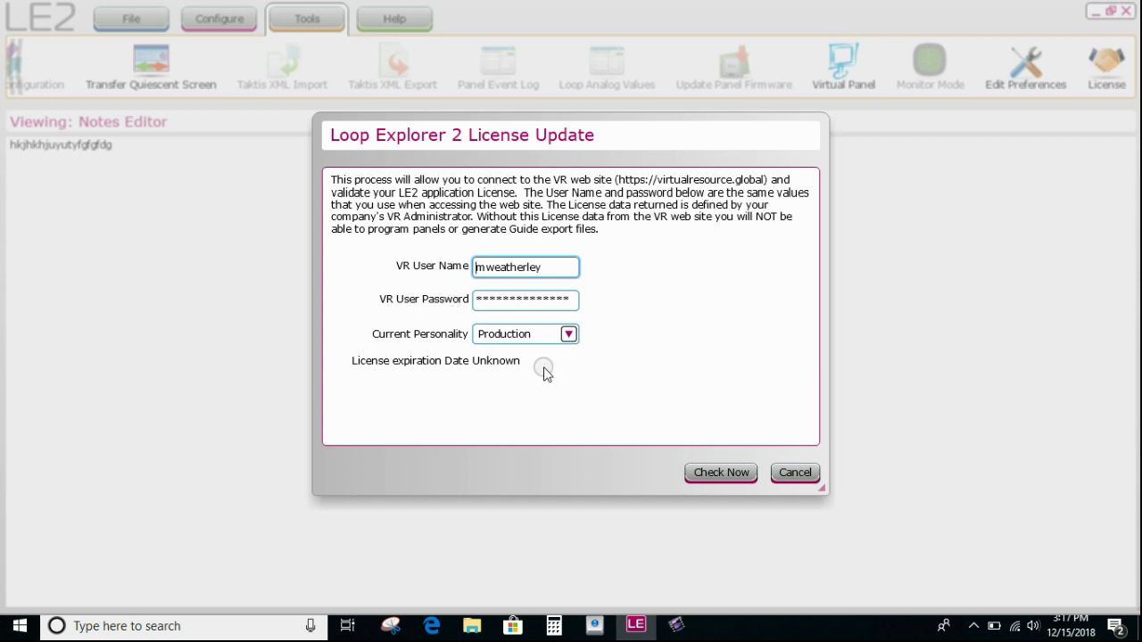
pyautogui.click(799, 473)
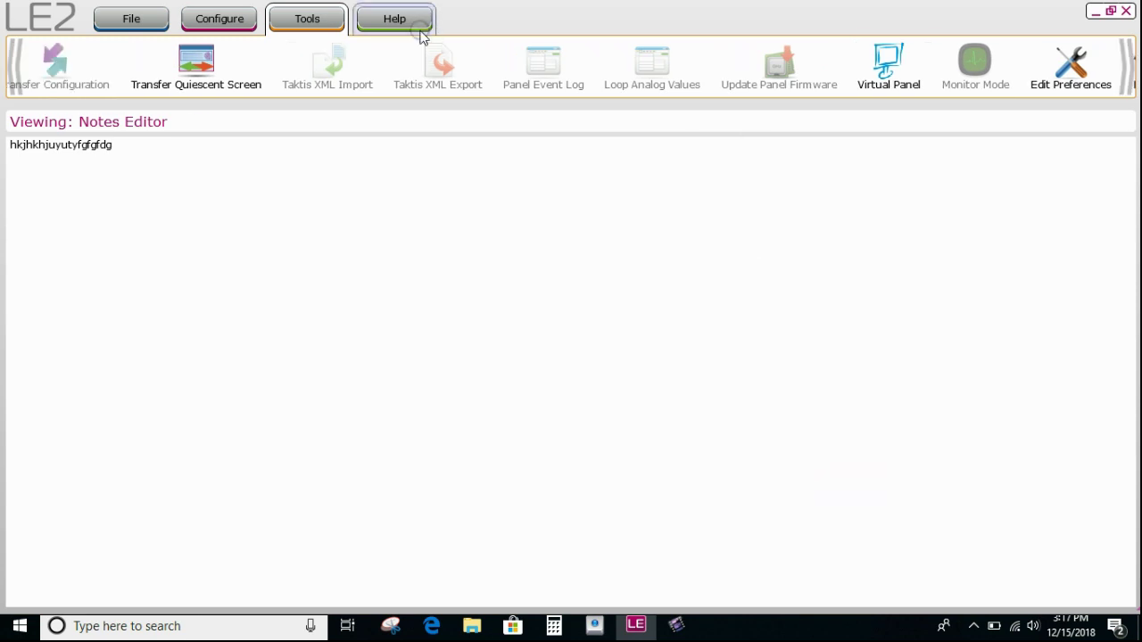
# Step: From the Help ribbon, view and close the Application Errors Log and the Communication Log
pyautogui.click(416, 31)
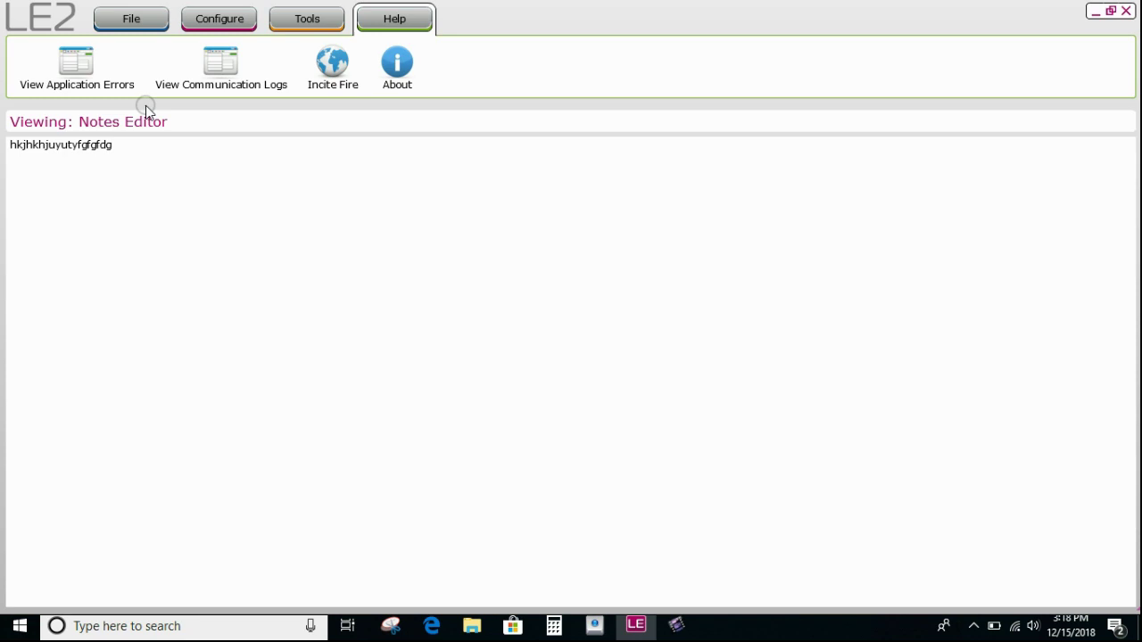
pyautogui.click(80, 85)
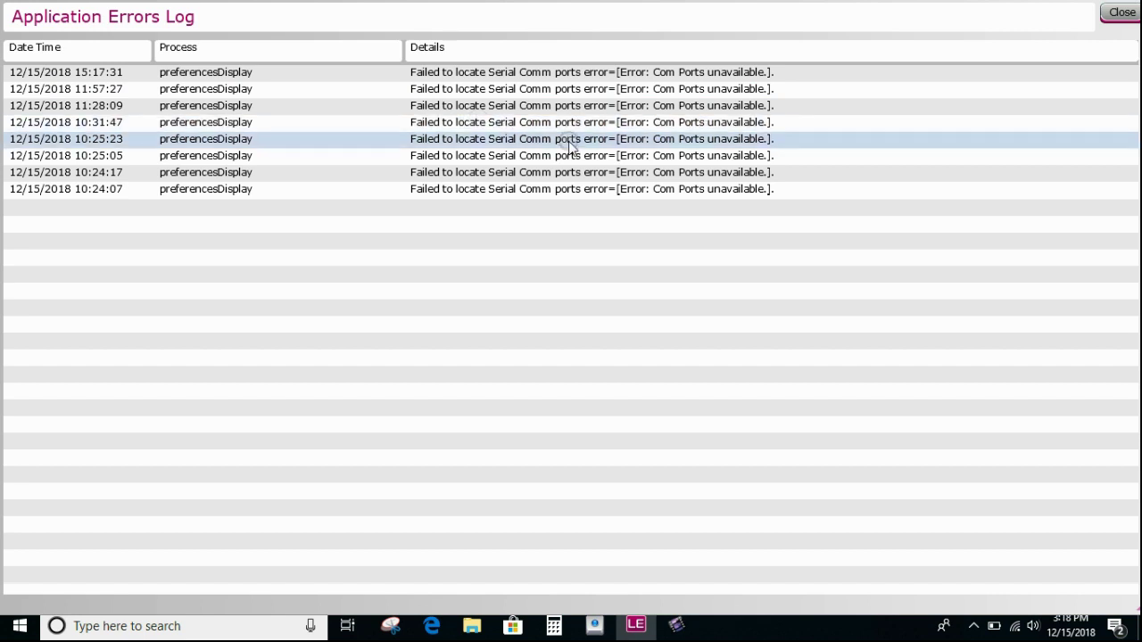
pyautogui.click(1122, 10)
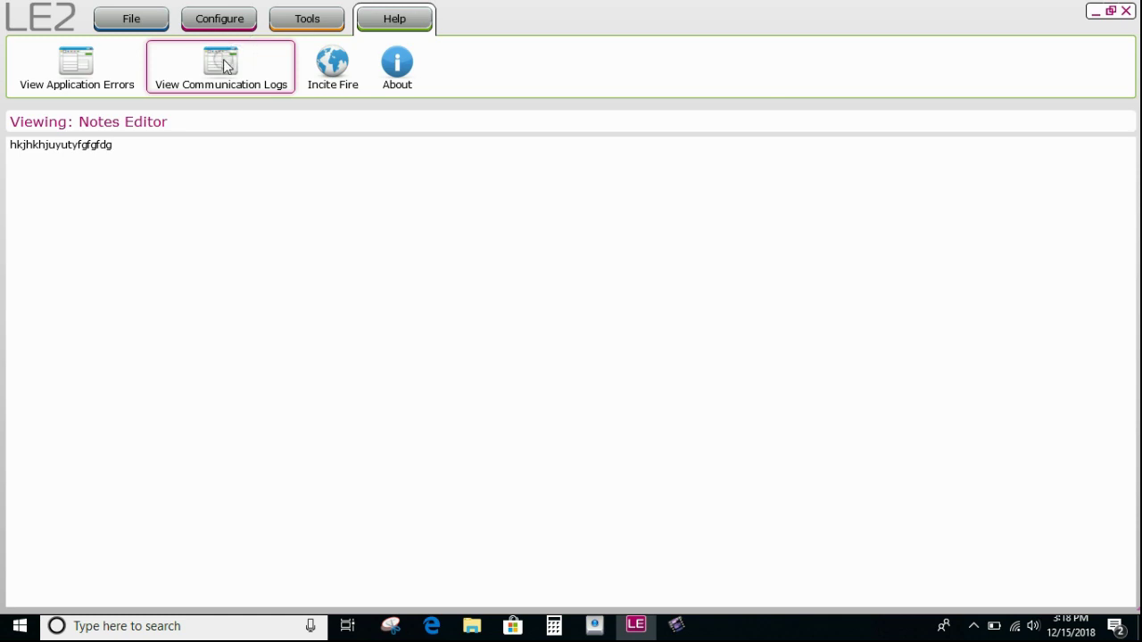
pyautogui.click(194, 71)
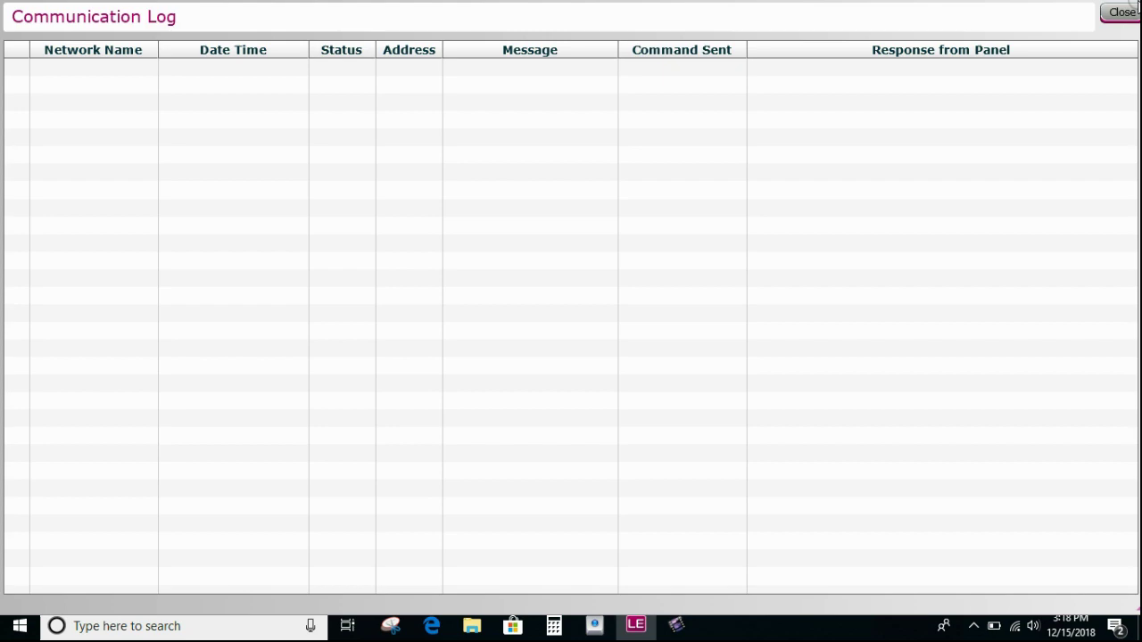
pyautogui.click(1121, 12)
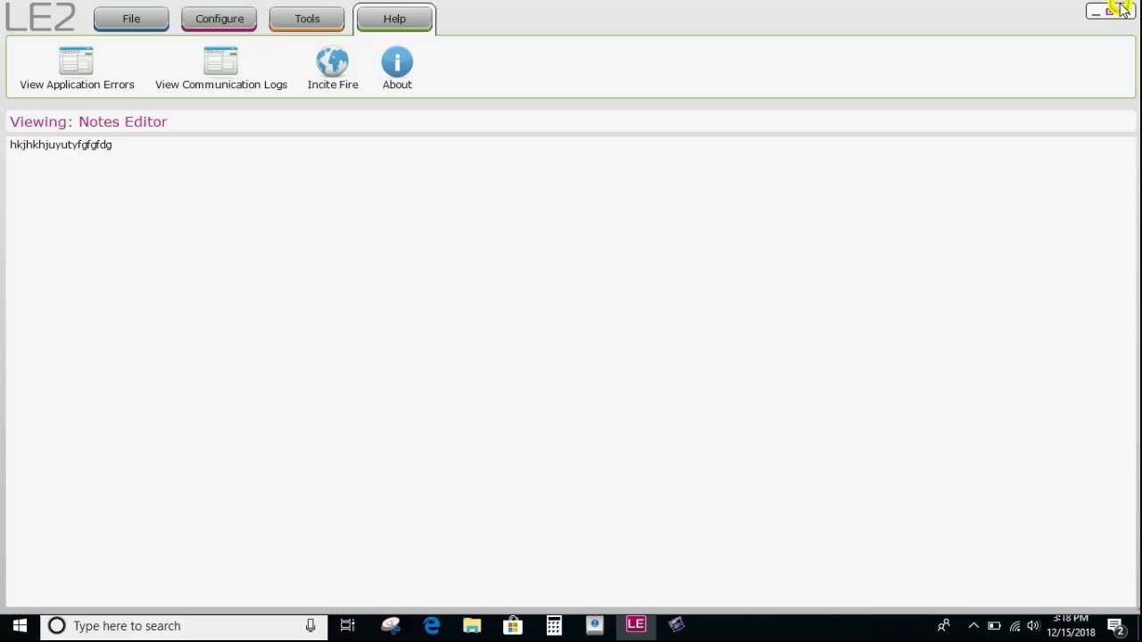
# Step: Open incitefire.com.au in Edge, then return to Loop Explorer 2
pyautogui.click(346, 75)
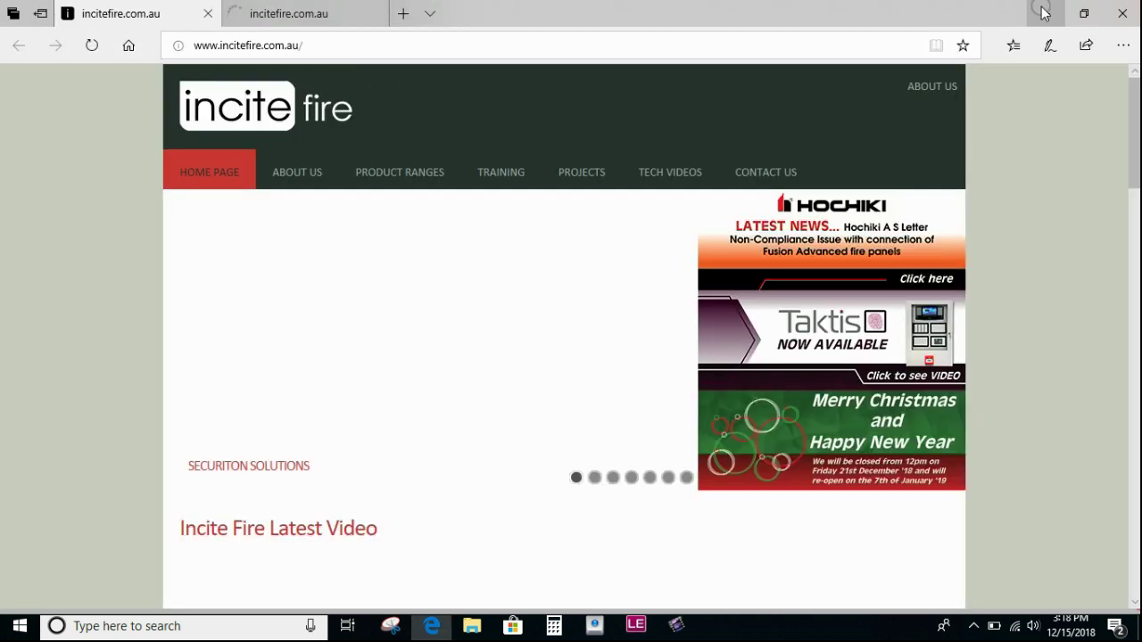
pyautogui.click(636, 624)
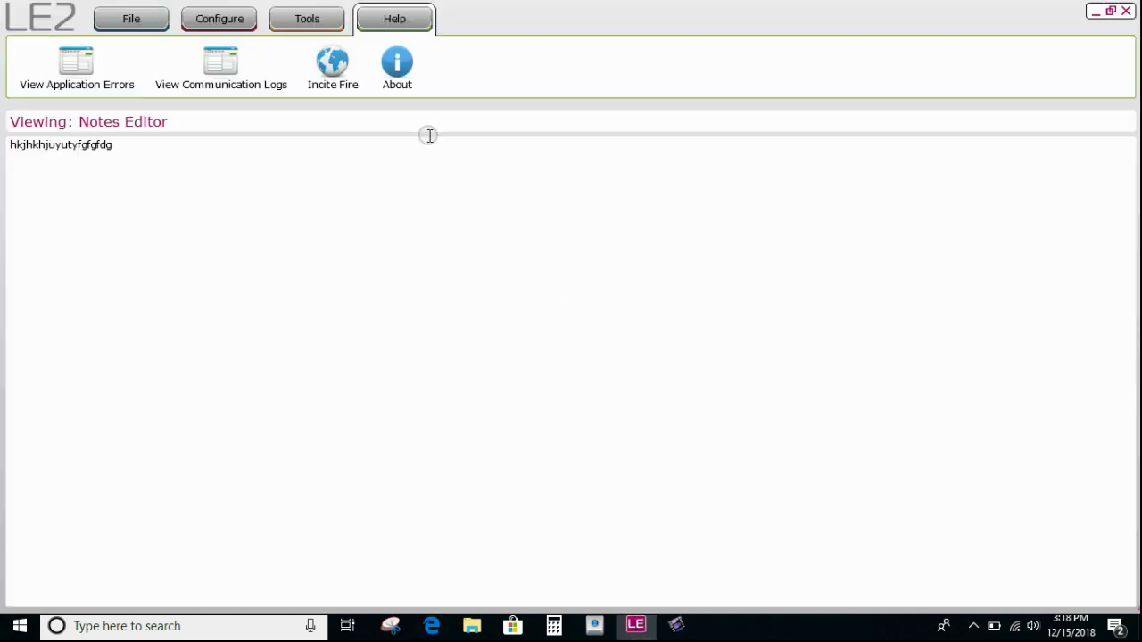
# Step: Open the About page to view version 3.273.06 and the Hochiki Australia database details
pyautogui.click(393, 60)
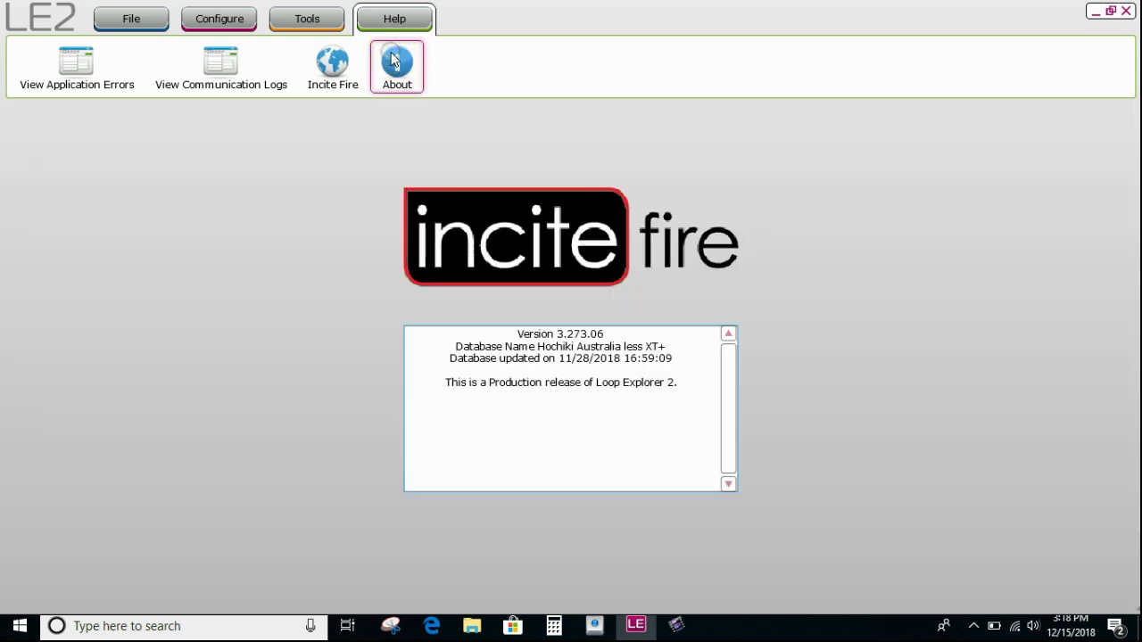